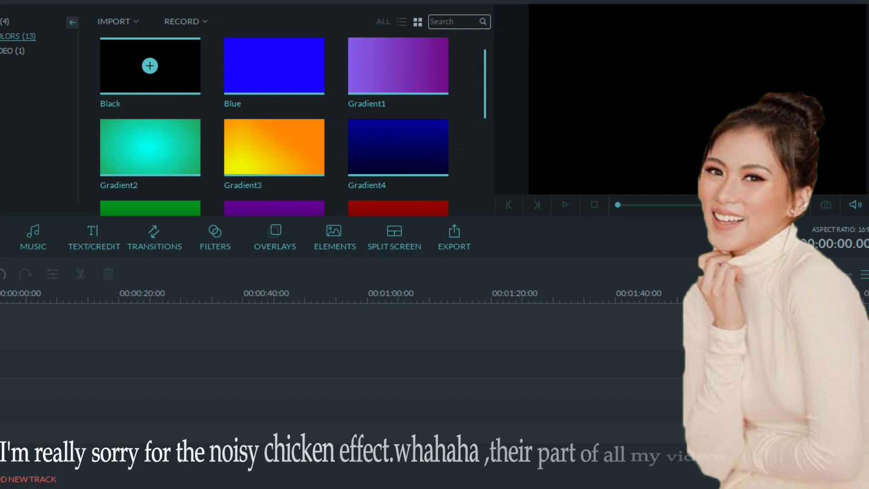
- Add the Black colour clip to the timeline, extend it to about 00:01:21 and return the playhead to the start
click(150, 66)
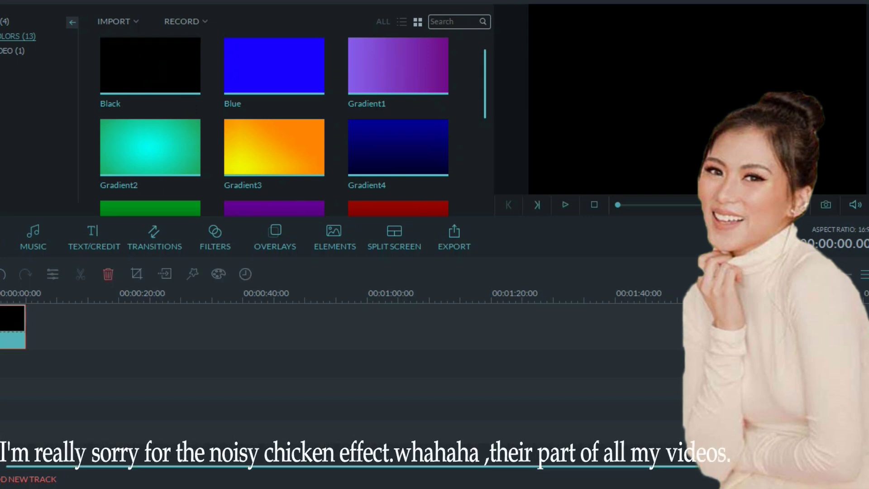
drag(26, 325, 500, 330)
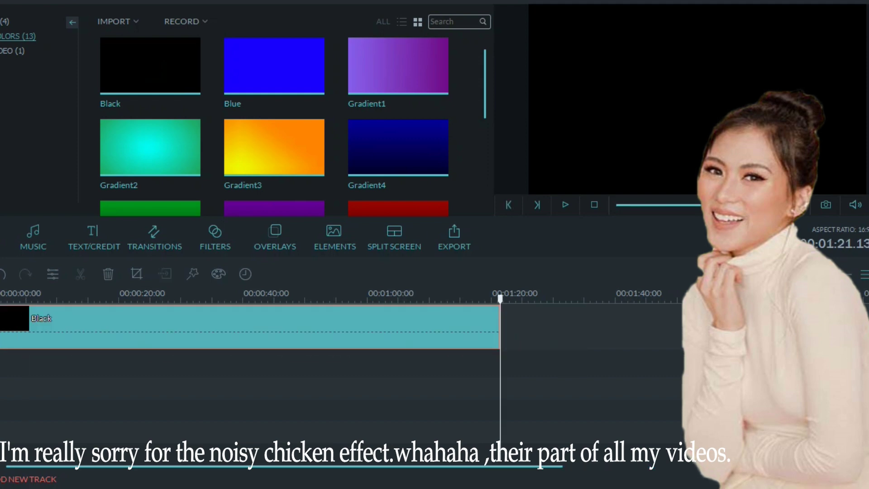
drag(500, 299, 0, 298)
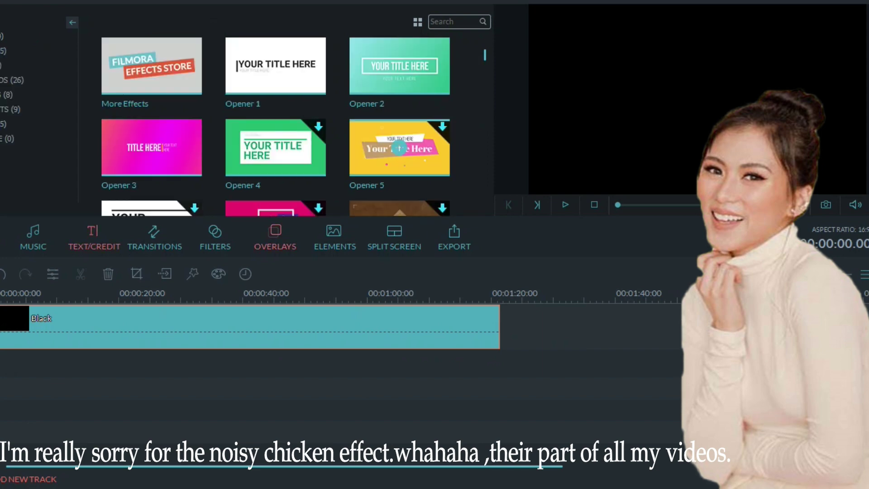
- Add the LowerThirds 3 title to the project and extend it to the end of the Black clip
scroll(276, 126, down, 15)
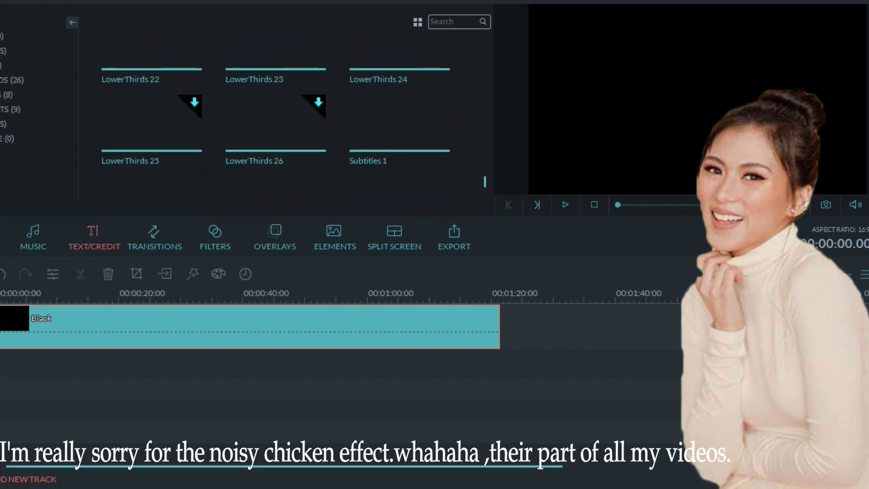
scroll(276, 127, up, 10)
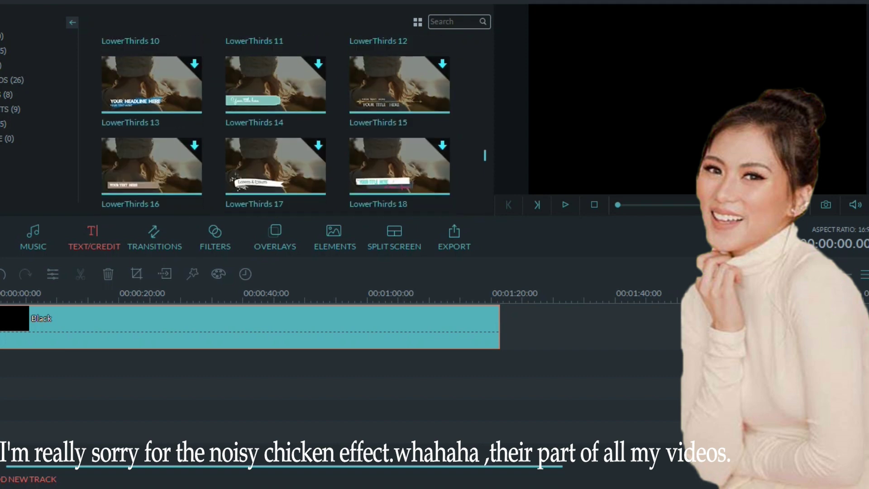
scroll(399, 135, up, 5)
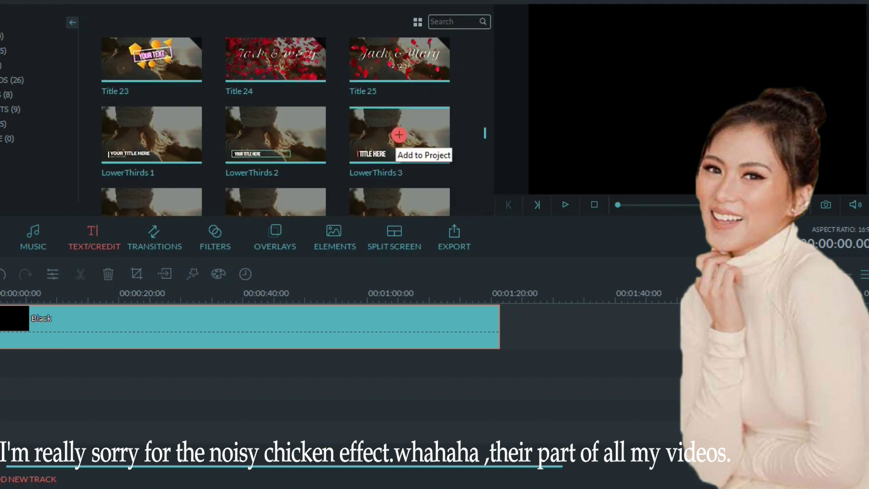
click(399, 134)
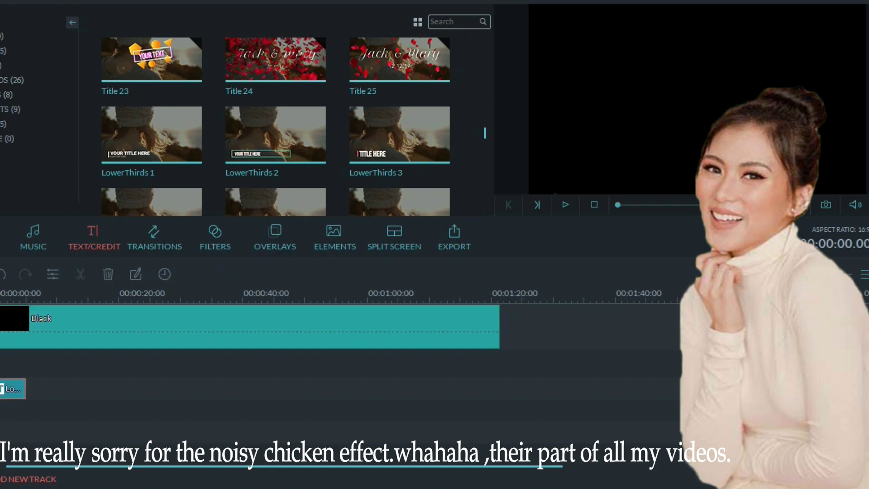
drag(25, 389, 500, 388)
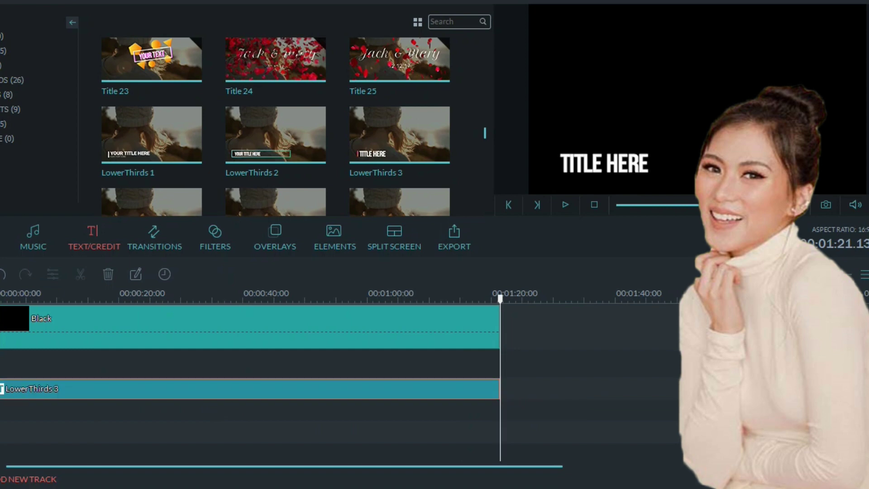
- Open the LowerThirds 3 title for editing, move its text to the upper middle of the frame and delete the orange bar
double_click(343, 388)
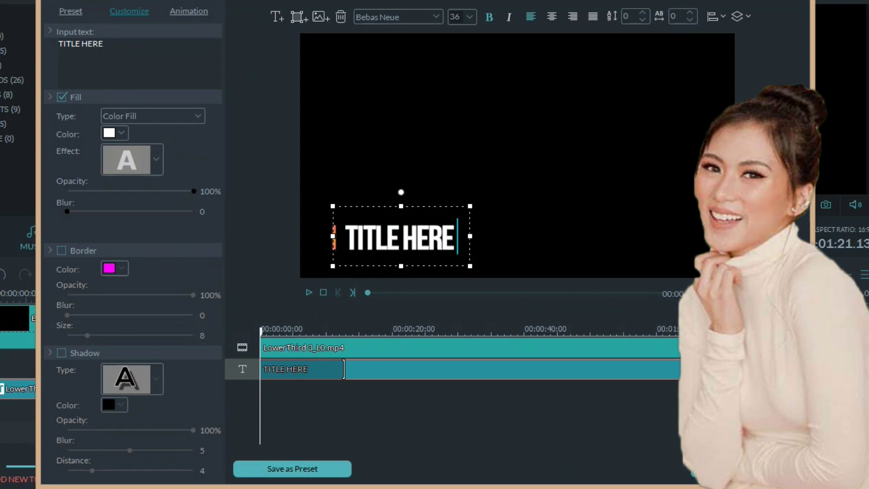
drag(401, 236, 486, 79)
click(334, 237)
key(Delete)
- Replace the placeholder title text with "Warning" and slightly increase its letter spacing
click(472, 79)
key(ctrl+a)
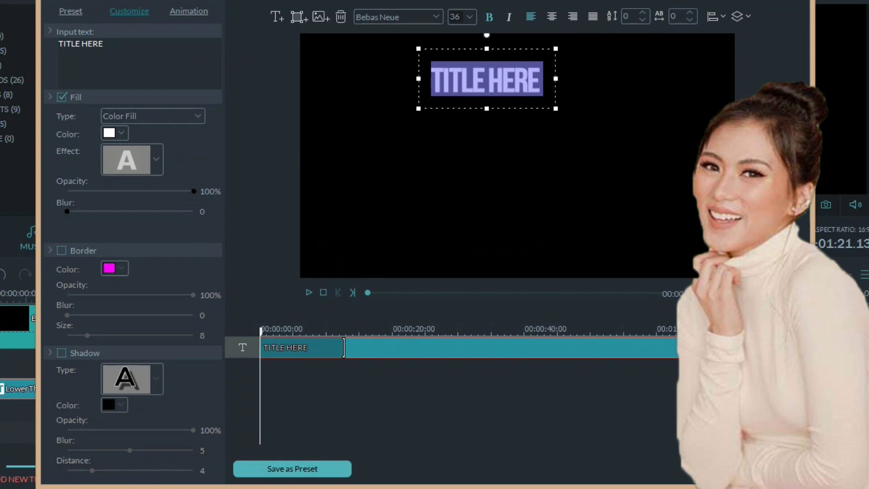
text(Warn)
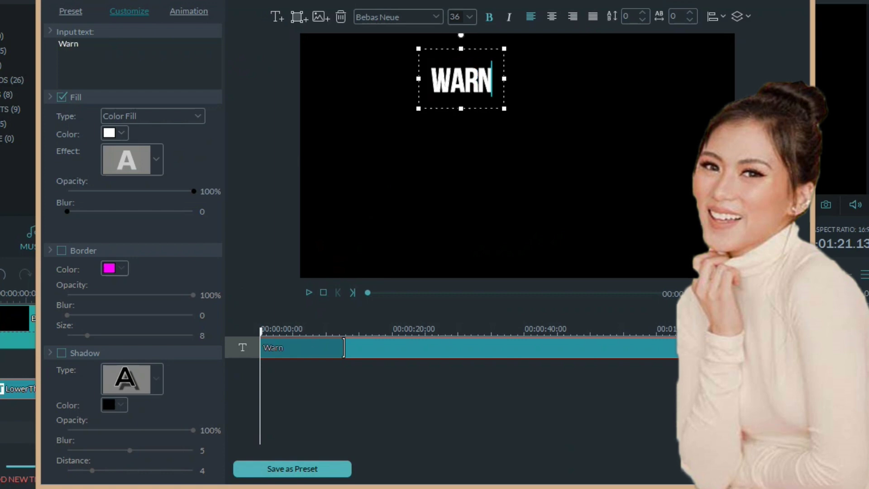
text(ing)
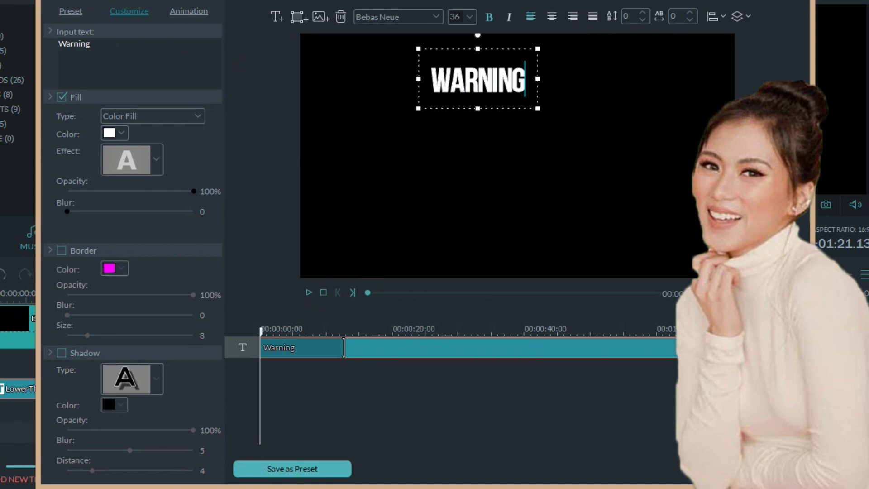
click(690, 13)
click(690, 13)
click(689, 20)
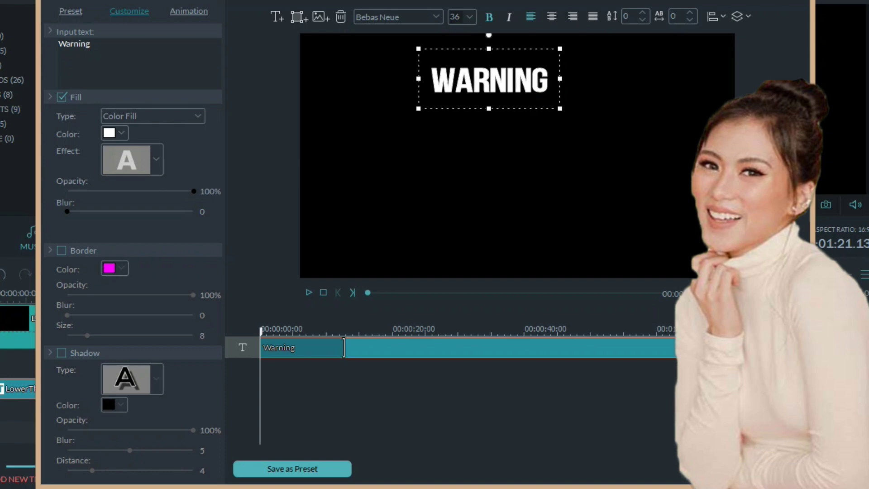
- Try the Abril Fatface, Agency FB and Aharoni Bold fonts on the Warning text
click(436, 16)
key(Down)
key(Down)
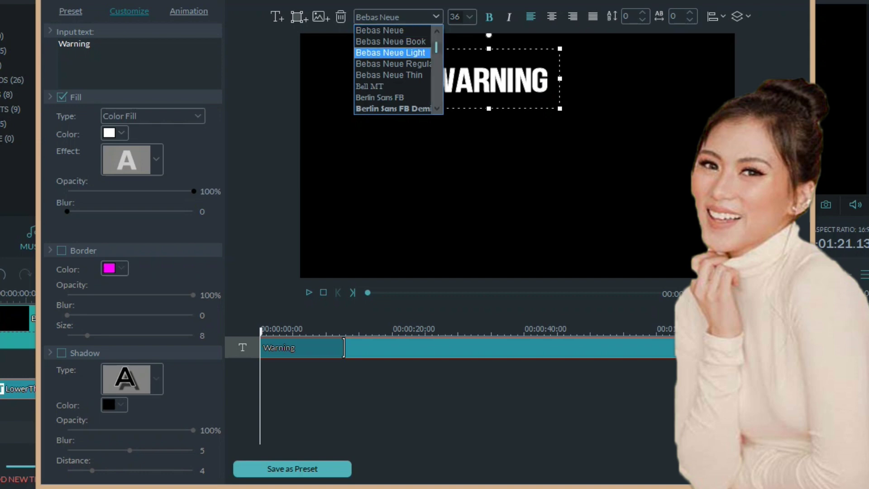
key(Home)
key(Return)
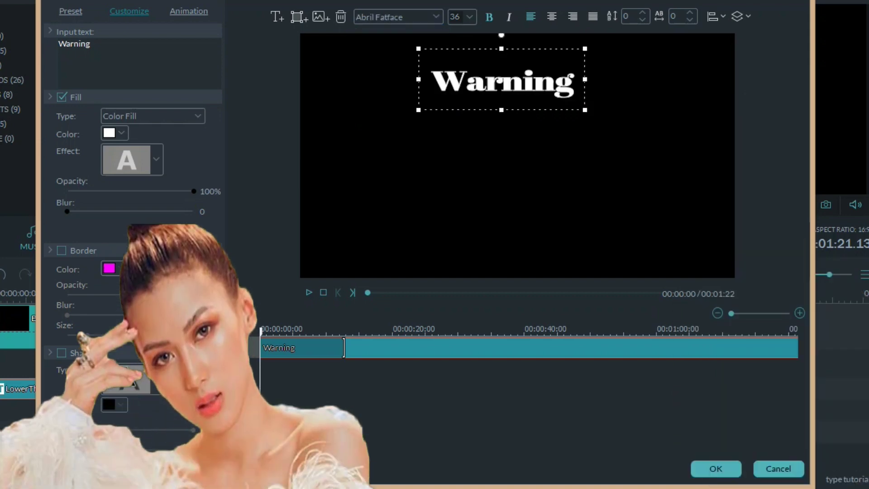
key(Down)
key(Down)
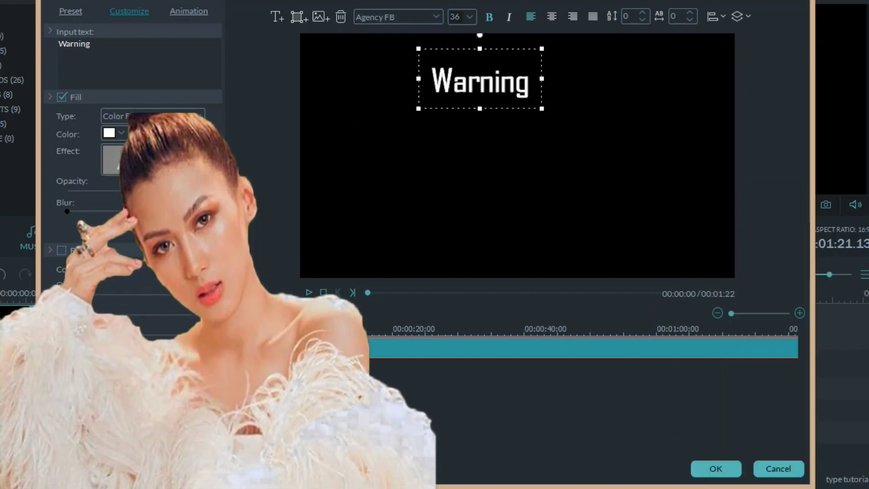
key(Down)
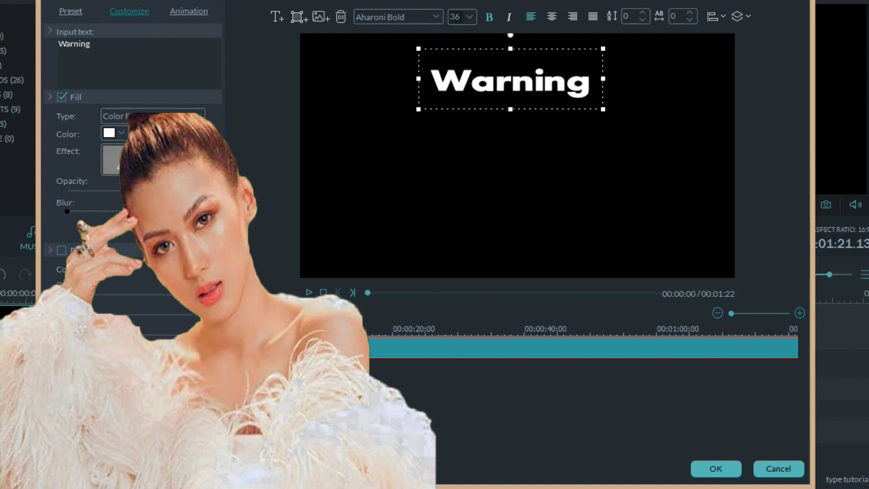
- Change the title text to all capitals so it reads "WARNING"
key(shift+Left)
key(shift+Left)
key(shift+Left)
key(shift+Left)
key(shift+Left)
key(shift+Left)
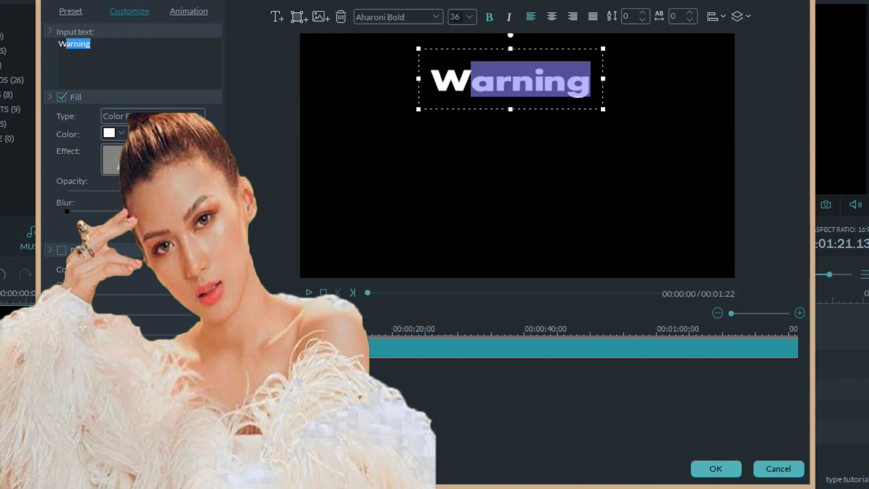
text(ARNING)
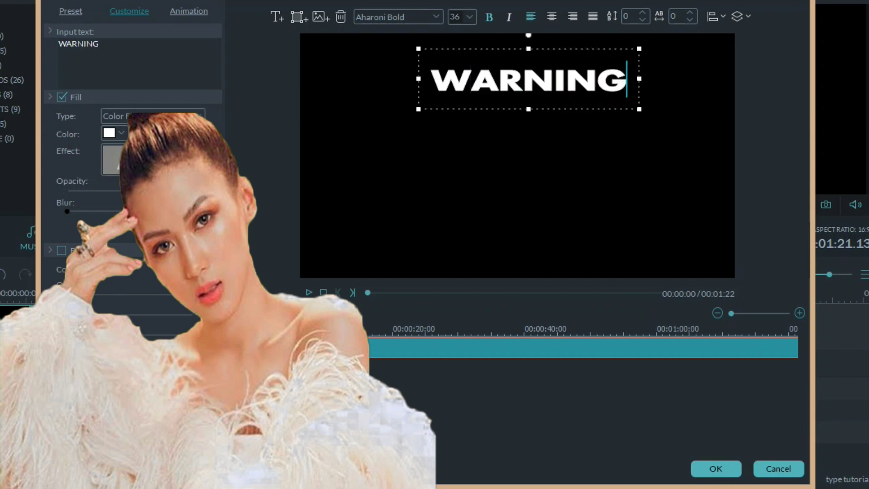
- Go through the available fonts, set the WARNING text to Arial and stretch its text box slightly taller
click(436, 16)
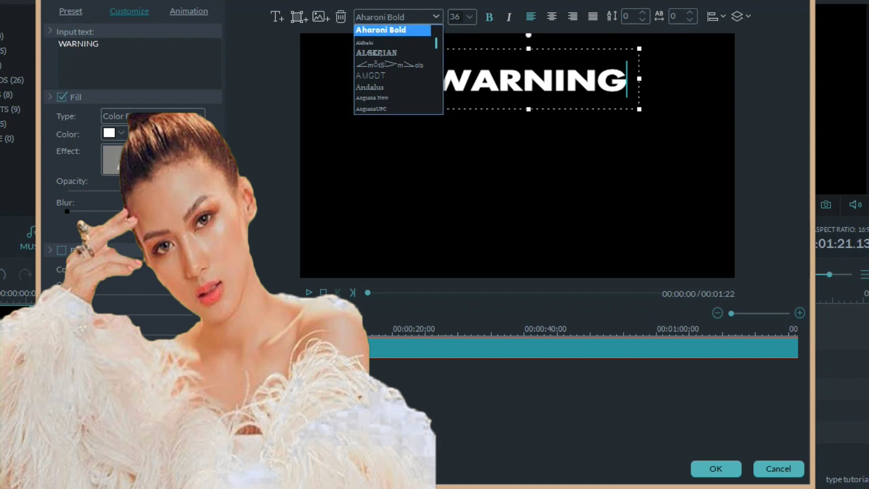
click(392, 75)
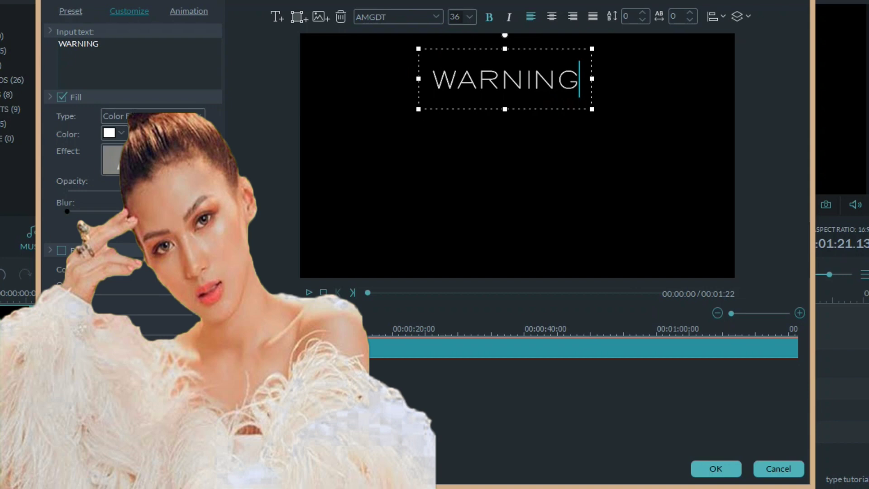
key(Down)
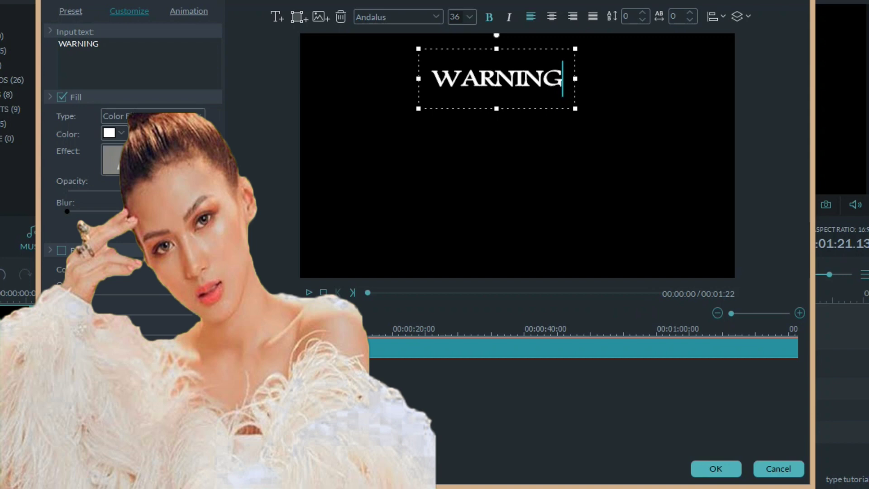
key(Down)
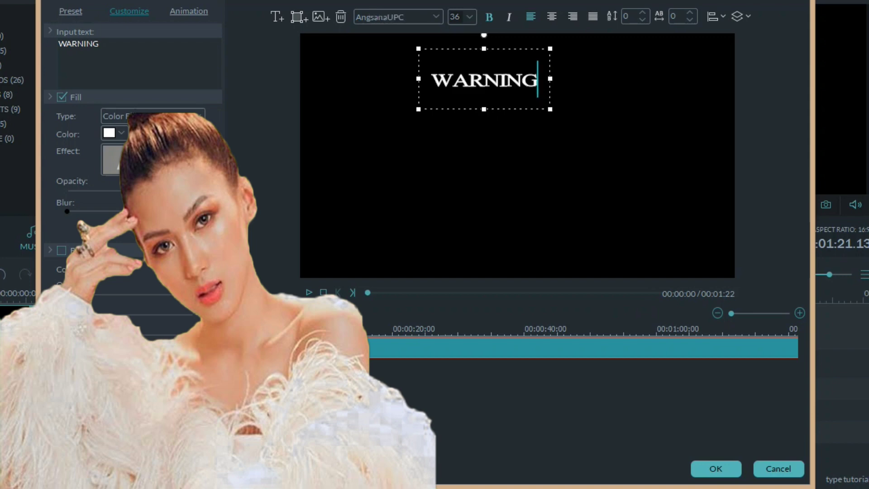
key(Down)
key(Down)
key(Down)
key(Down)
key(Down)
key(Down)
key(Down)
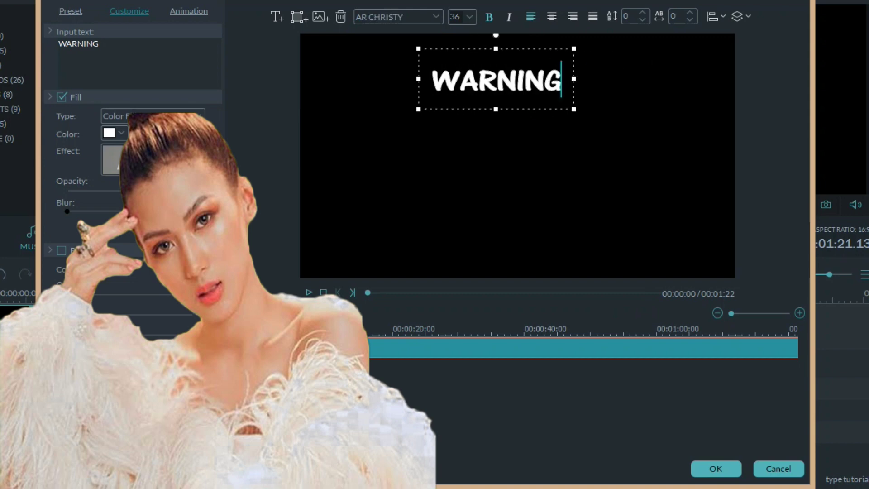
key(Down)
key(Down)
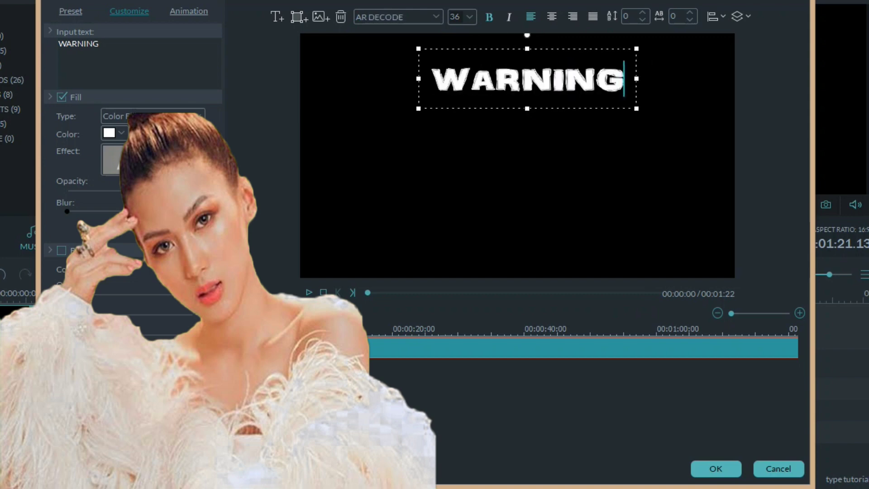
key(Down)
key(Down)
key(Down)
key(Down)
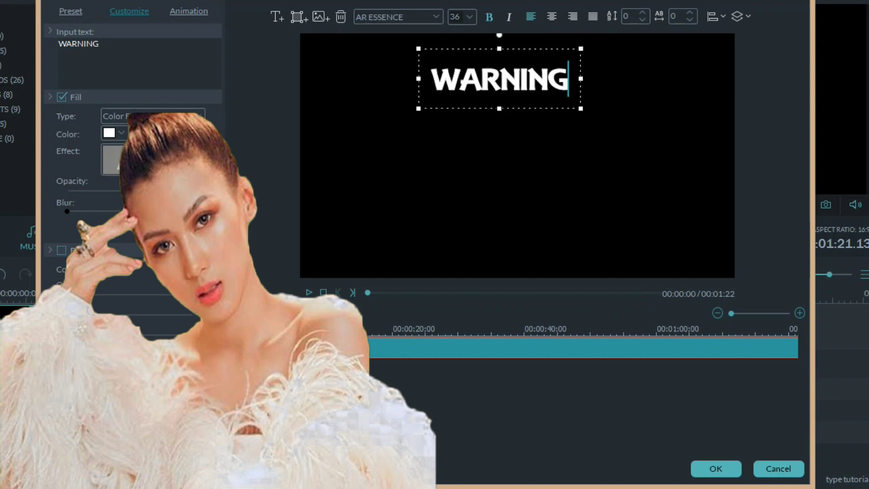
key(Down)
key(Down)
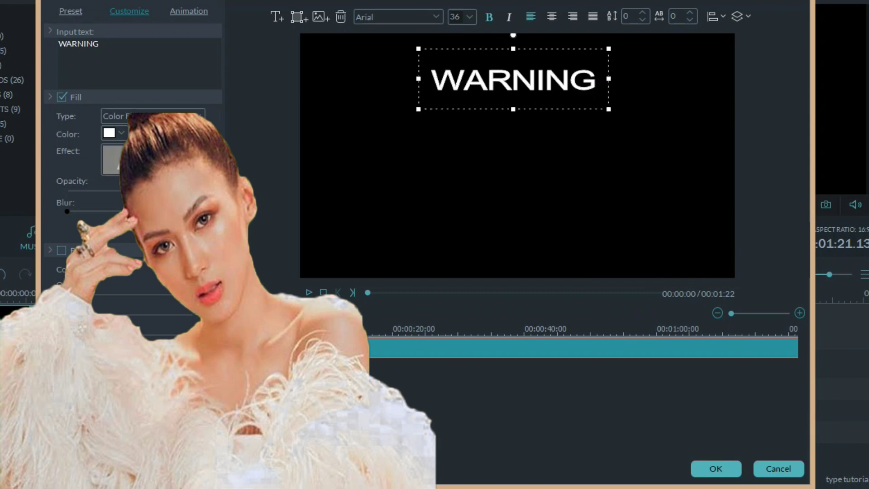
drag(513, 103, 513, 116)
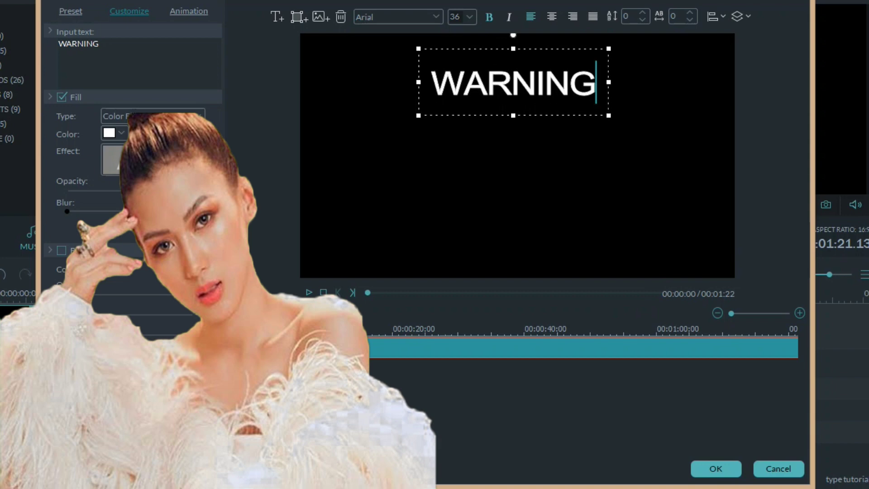
- Add a second line reading "Watch at your own risk" beneath WARNING in the title text
key(Return)
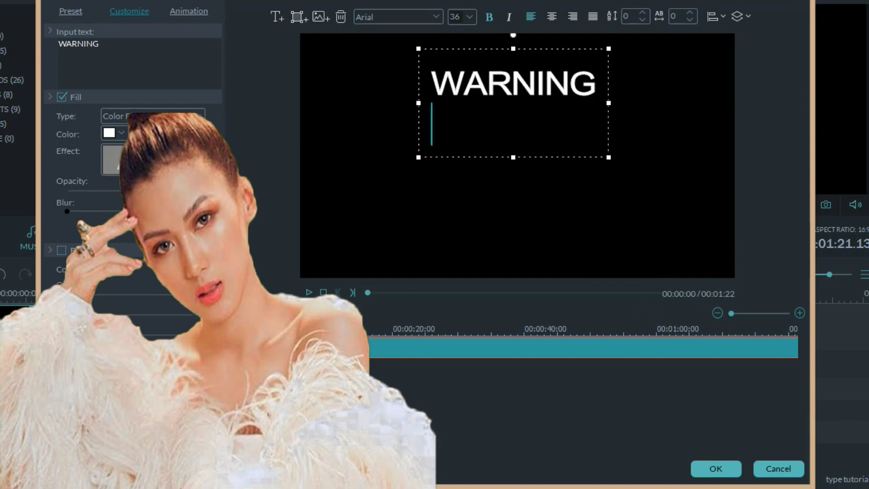
text(W)
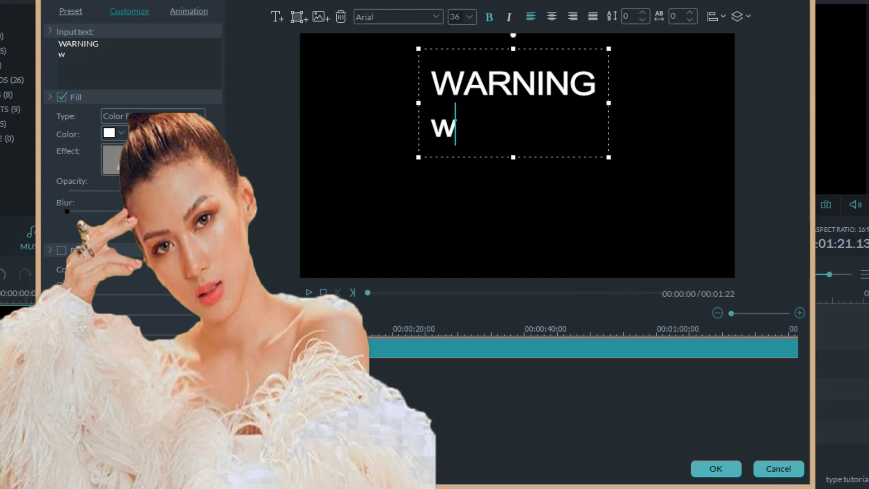
key(BackSpace)
text(W)
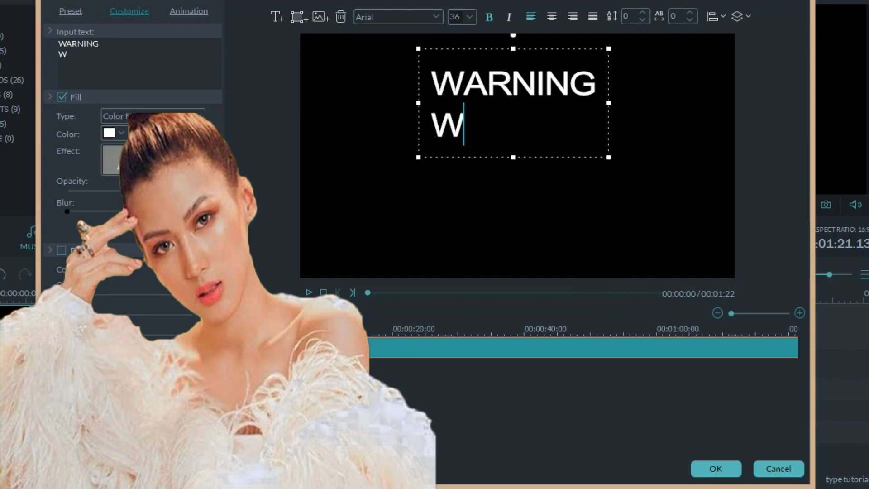
text(atch)
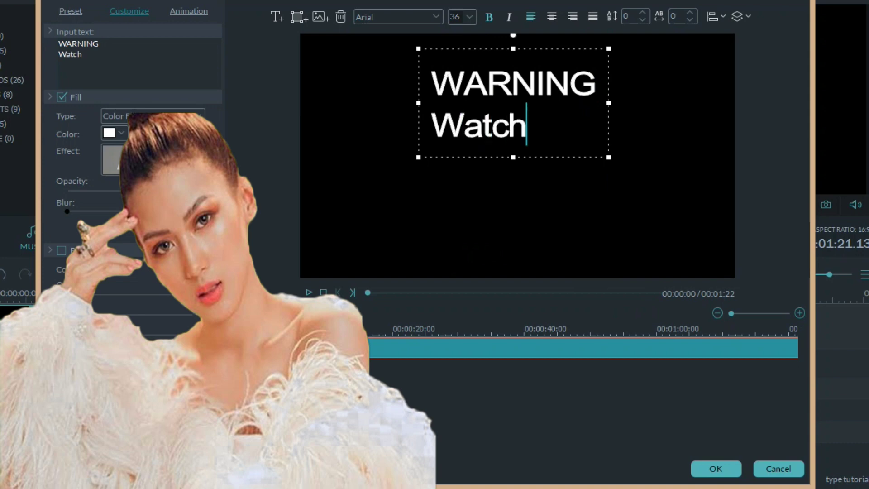
text( a)
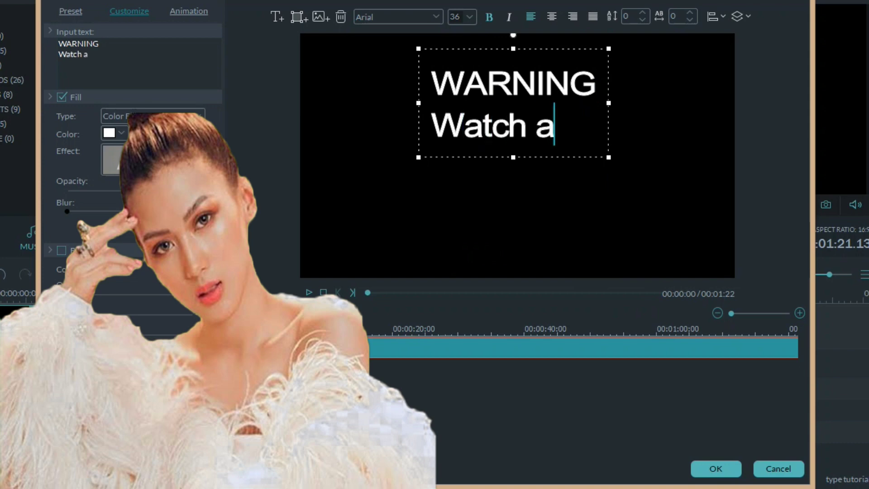
text(t your)
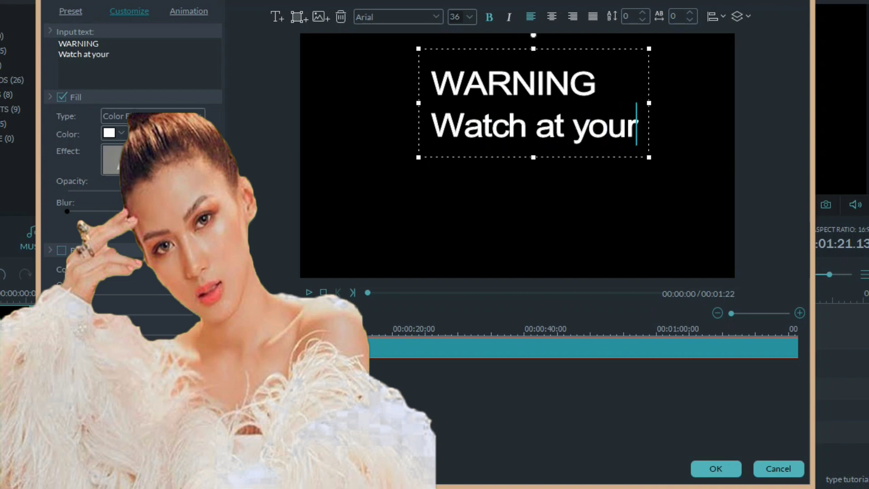
text( own)
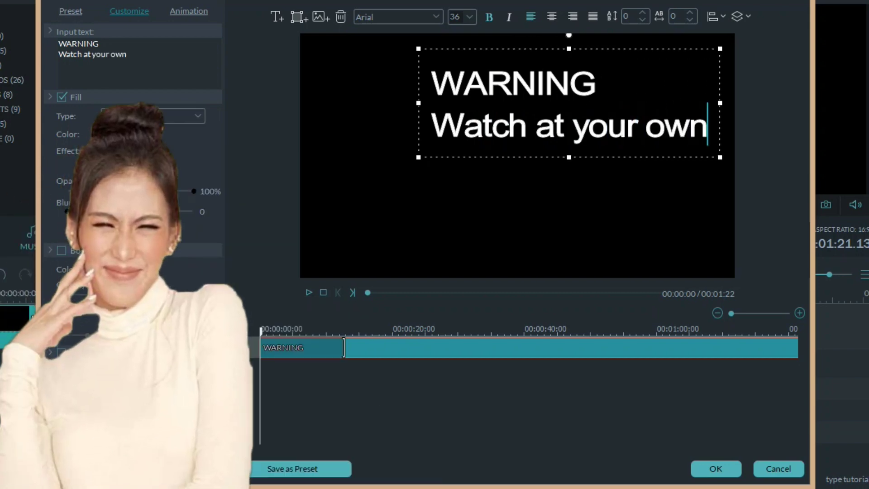
text( risk)
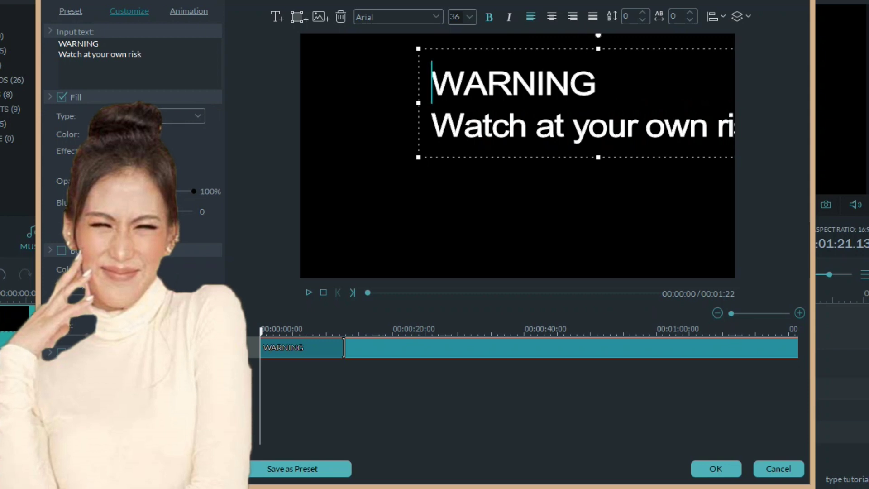
- Centre-align both lines of the title and move the text box left so all the text fits within the frame
key(ctrl+a)
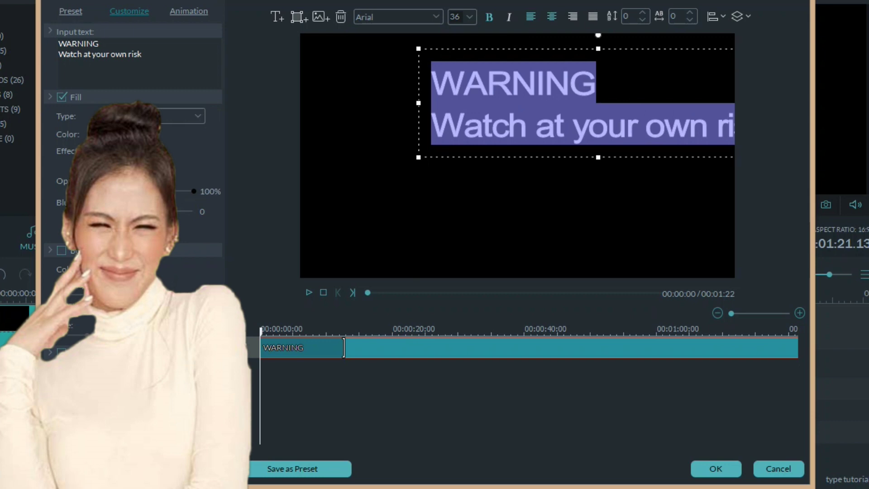
click(552, 17)
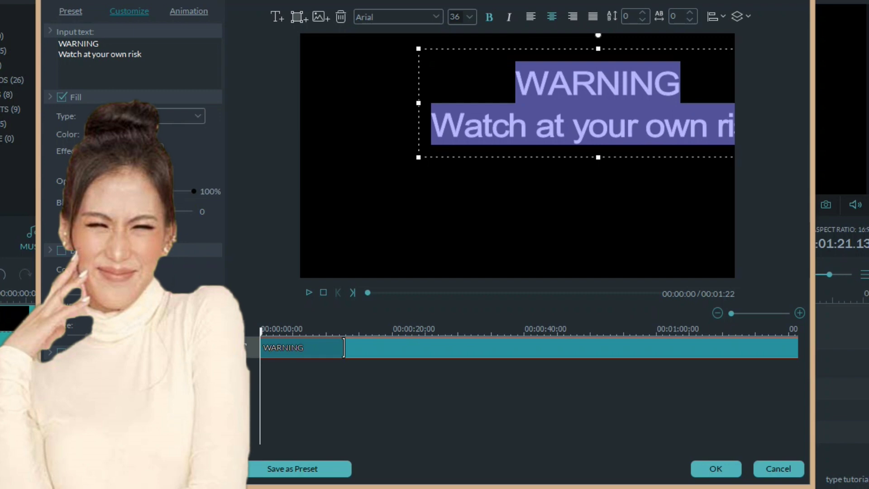
drag(597, 103, 530, 104)
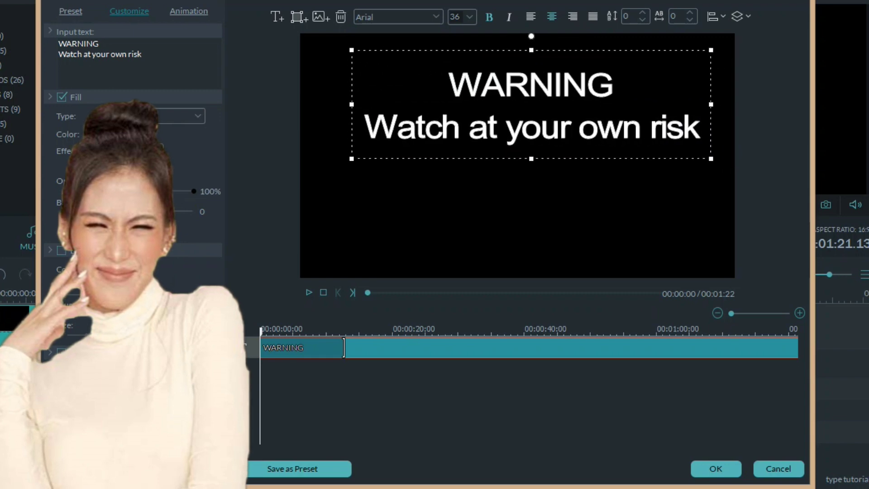
- Set the "Watch at your own risk" line to font size 18 and end it with a period
key(shift+Left)
key(shift+Left)
key(shift+Left)
key(shift+Left)
key(shift+Left)
key(shift+Left)
key(shift+Left)
key(shift+Left)
key(shift+Left)
key(shift+Left)
key(shift+Left)
key(shift+Left)
key(shift+Left)
key(shift+Left)
key(shift+Left)
key(shift+Left)
key(shift+Left)
key(shift+Left)
key(shift+Left)
key(shift+Left)
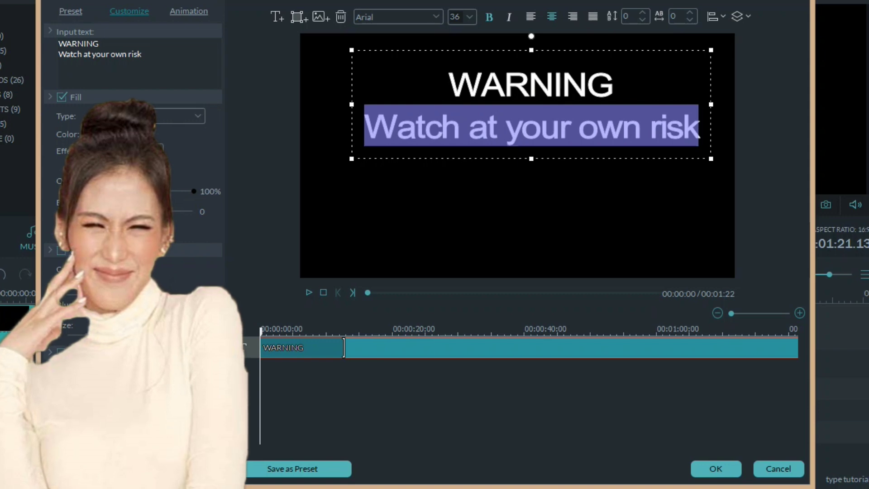
click(455, 17)
click(469, 17)
scroll(459, 66, up, 3)
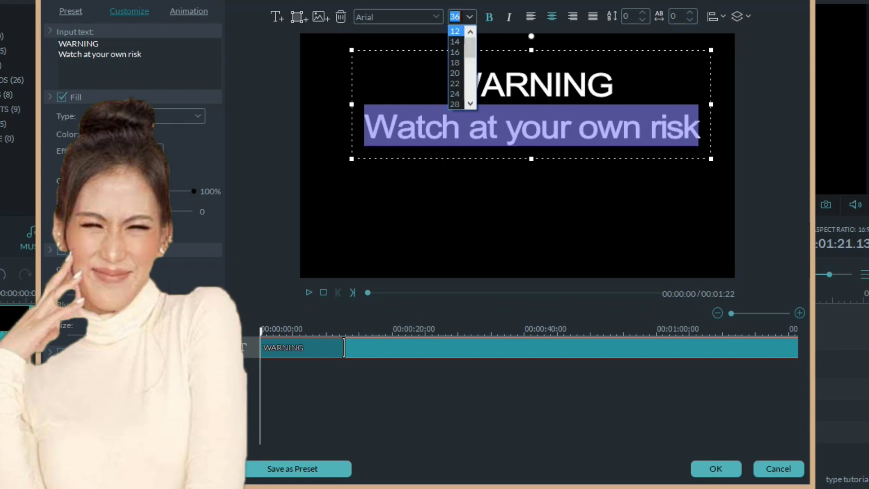
click(455, 31)
key(Up)
key(Up)
key(Up)
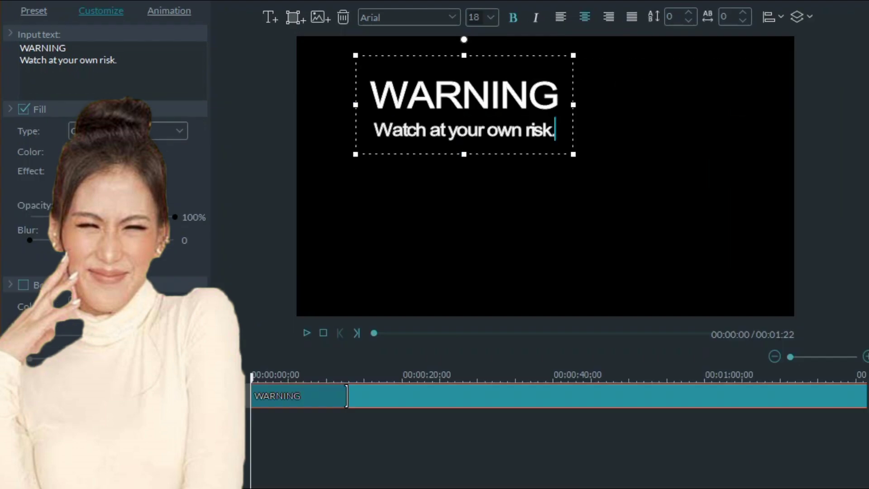
- Insert spaces between the letters of "Watch at your own risk." and shift the text box to the right
click(385, 115)
key(Right)
key(Right)
key(Right)
key(Left)
key(Left)
key(Right)
key(Right)
key(Right)
key(Right)
key(Right)
key(Right)
key(Right)
key(Left)
key(Left)
key(Left)
key(Left)
key(Right)
key(Right)
key(Right)
key(Right)
key(Right)
key(Right)
key(Right)
key(Right)
key(Right)
key(Right)
key(Right)
click(594, 130)
click(601, 130)
click(631, 130)
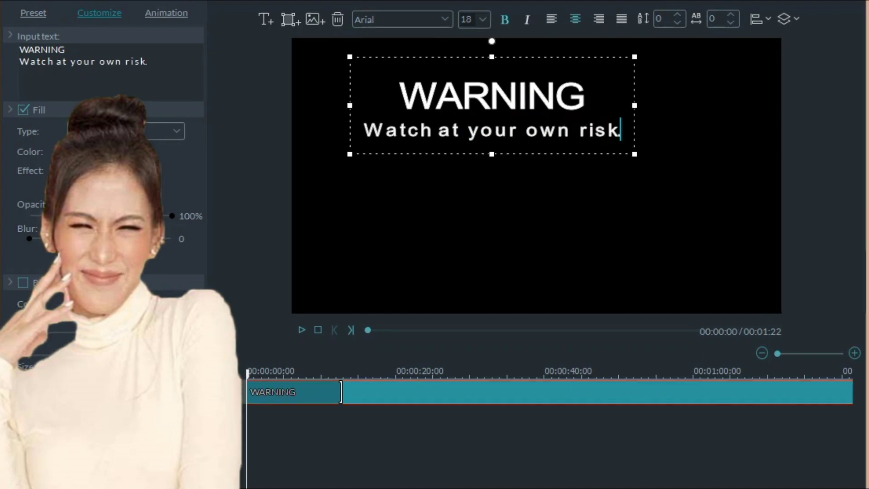
drag(635, 130, 679, 130)
click(667, 130)
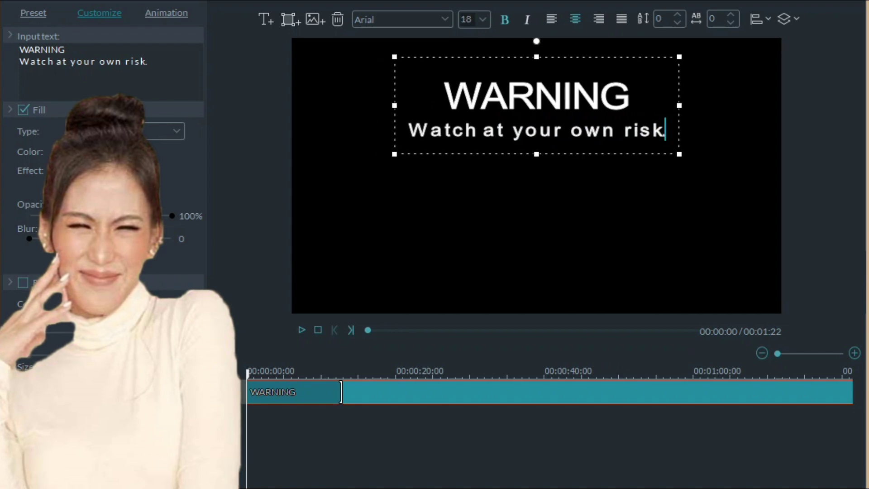
- Add a third line reading "This vlog is for entertainment purposes only," below the second line
key(Return)
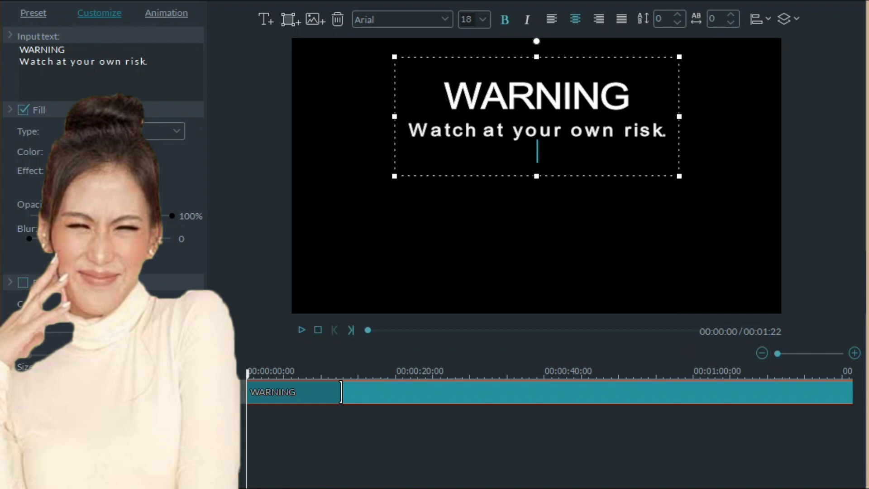
text(This)
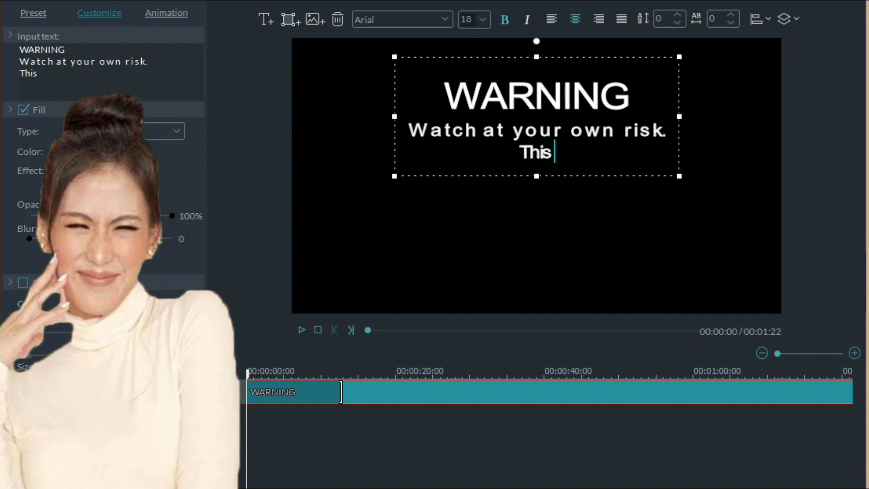
text( V)
key(BackSpace)
text(vlog)
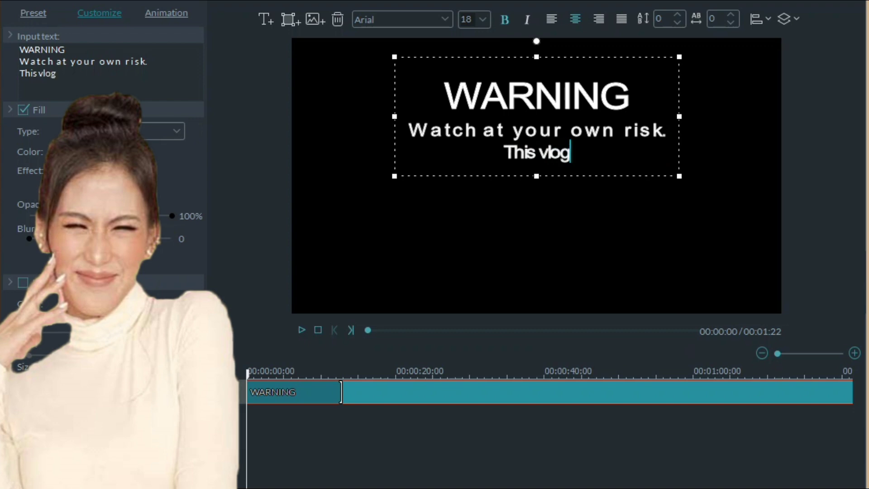
text( is for)
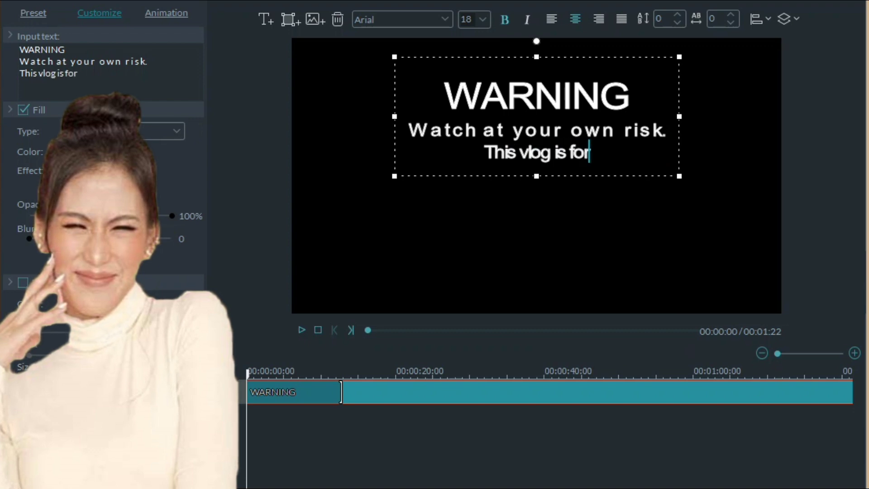
text( en)
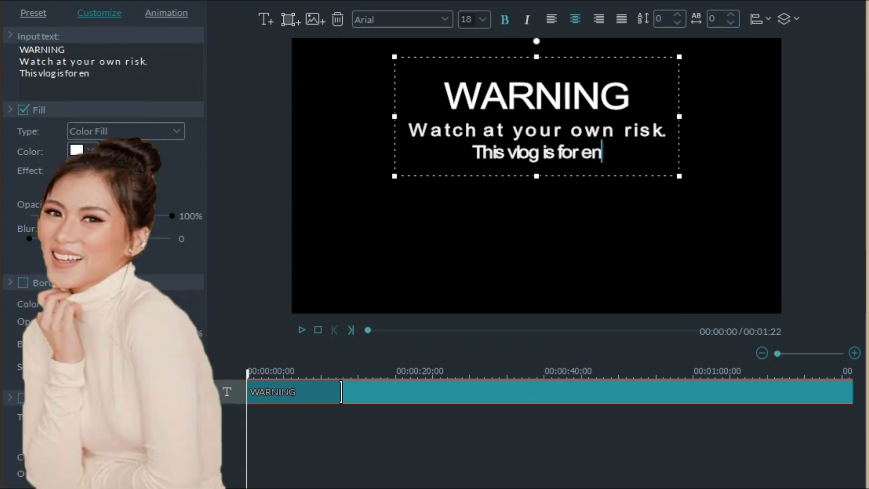
text(tertainment)
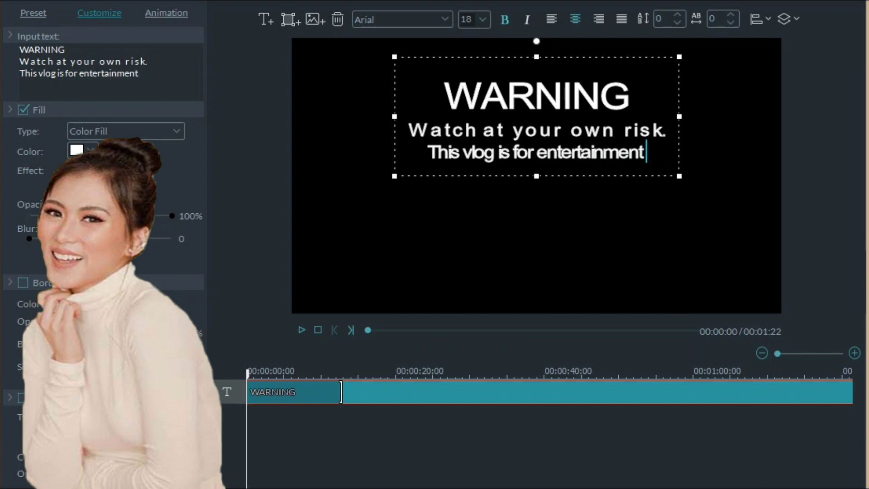
text( purpo)
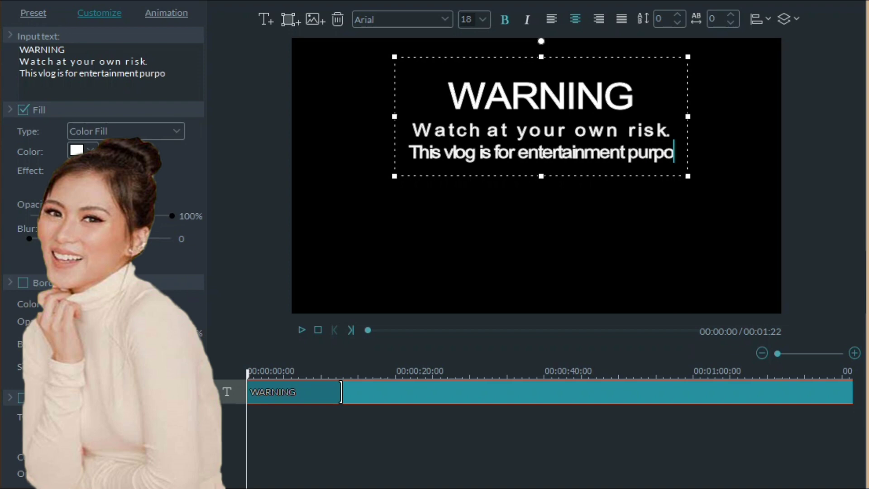
text(ses only)
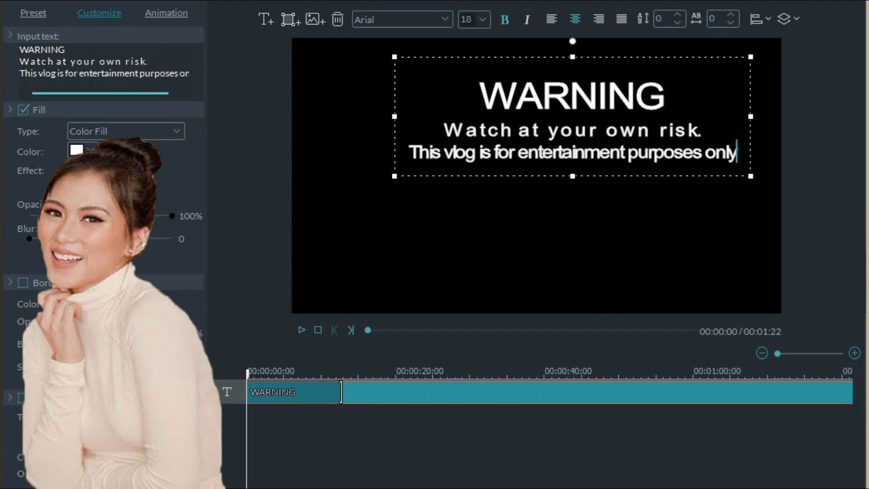
text(.)
key(BackSpace)
text(,)
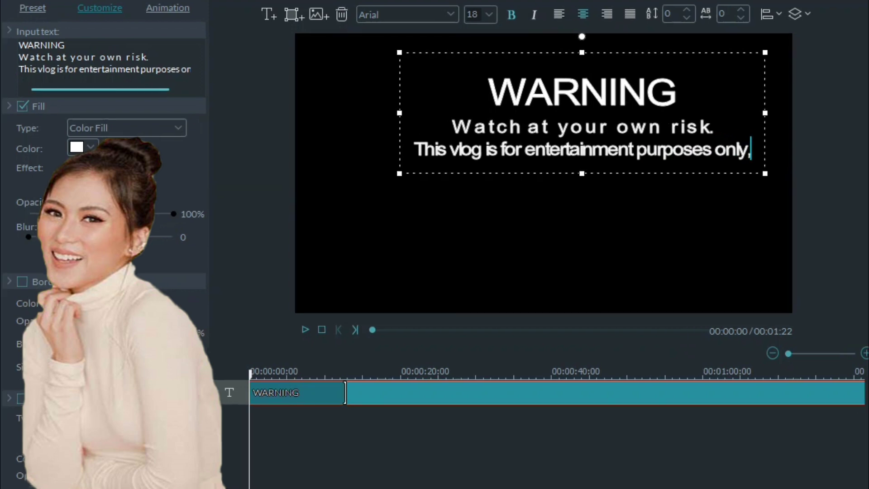
- Widen the gaps between the words of the third line and move the text box back to the left
click(449, 149)
click(491, 149)
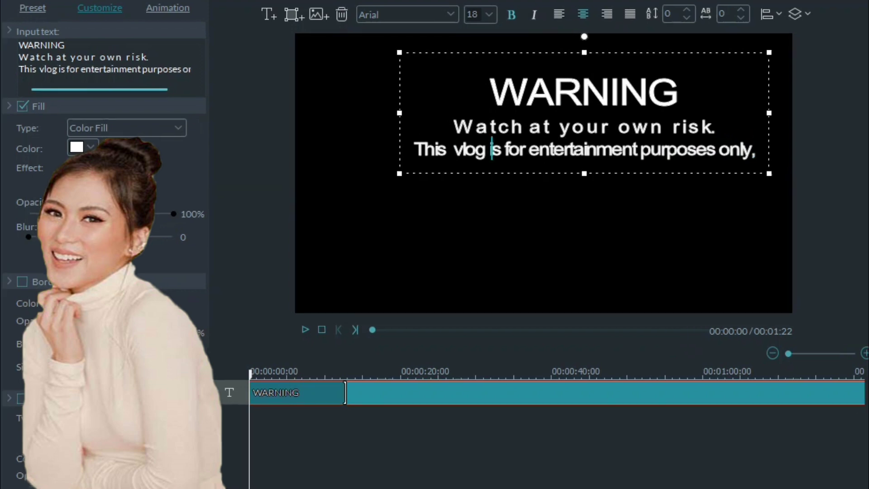
click(486, 150)
click(508, 149)
click(537, 149)
click(652, 149)
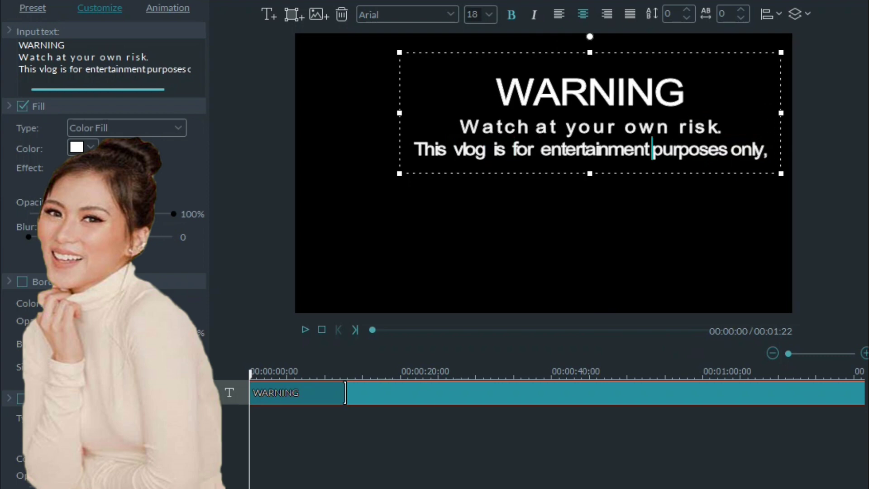
click(735, 149)
drag(736, 173, 692, 173)
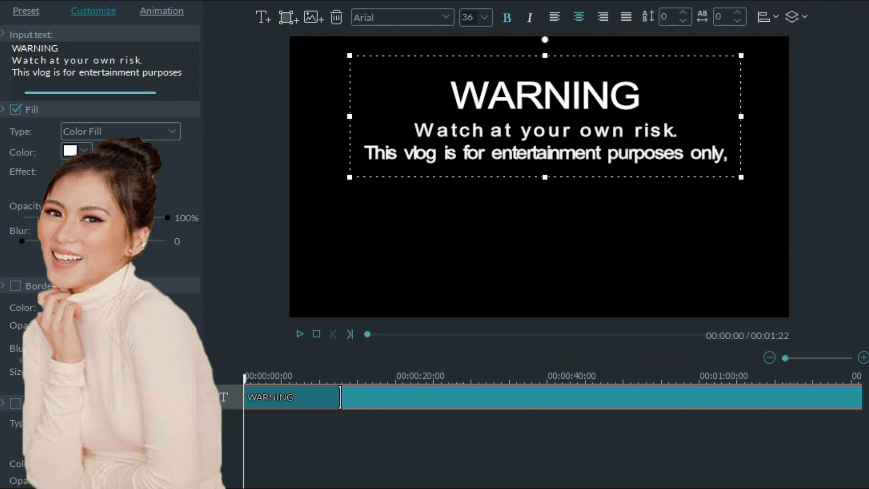
- Insert a blank line between WARNING and "Watch at your own risk." and nudge the text box slightly left
click(640, 95)
key(Return)
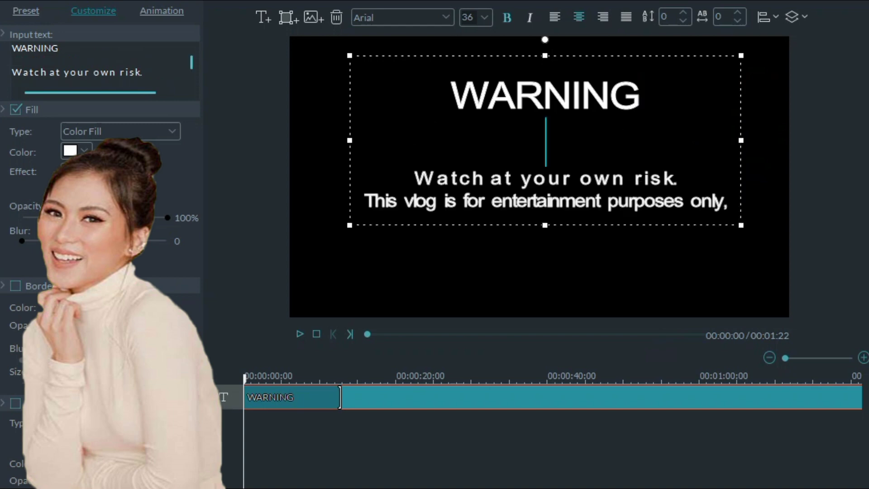
drag(741, 173, 735, 172)
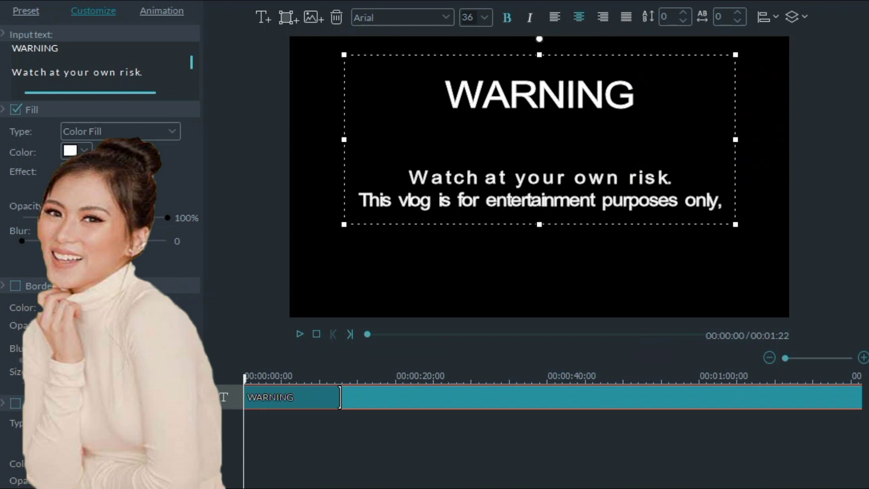
- Insert spaces between the letters of the "This vlog is for entertainment purposes only," line, starting with "This vlog"
click(380, 199)
click(370, 200)
click(390, 199)
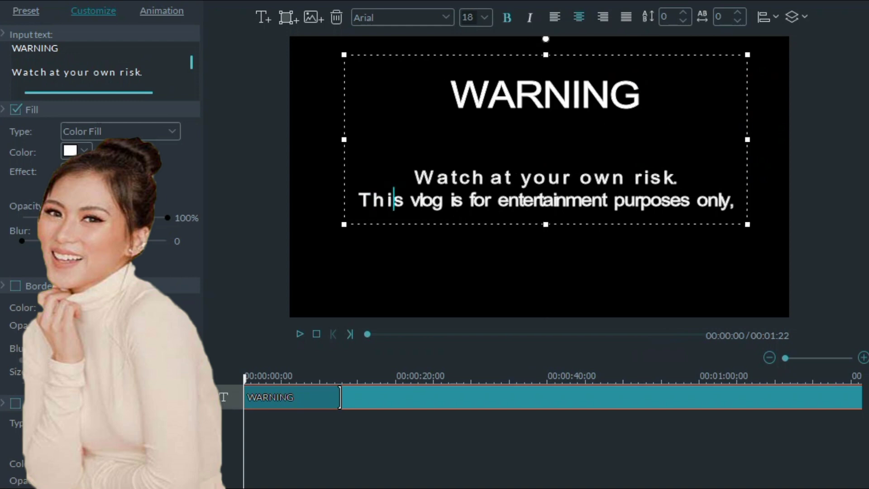
click(406, 199)
click(425, 200)
key(Right)
key(Right)
key(Right)
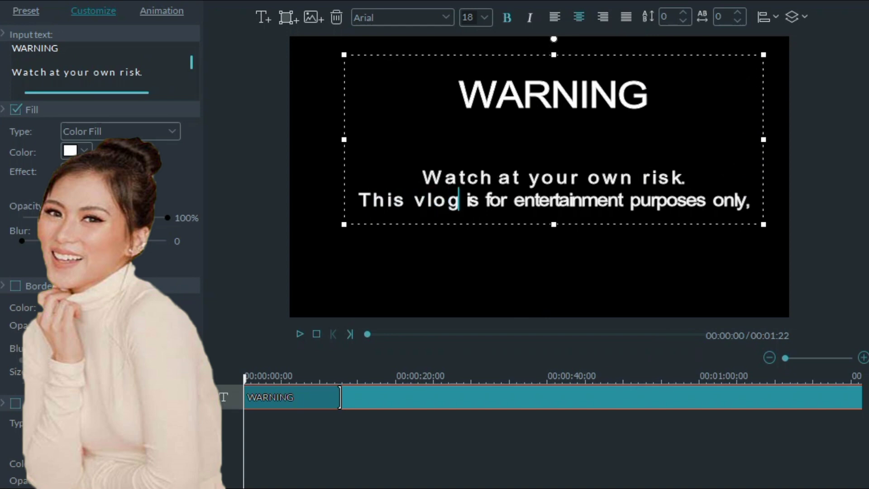
- Add a letter-spaced line reading "Not political,not religious, not thing." below the entertainment purposes line, separated by a blank line
key(End)
key(Return)
text(Not)
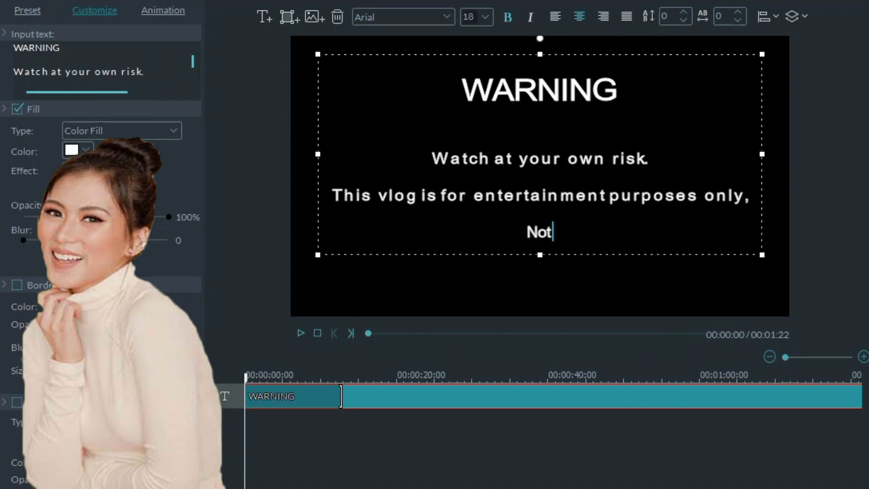
text( political)
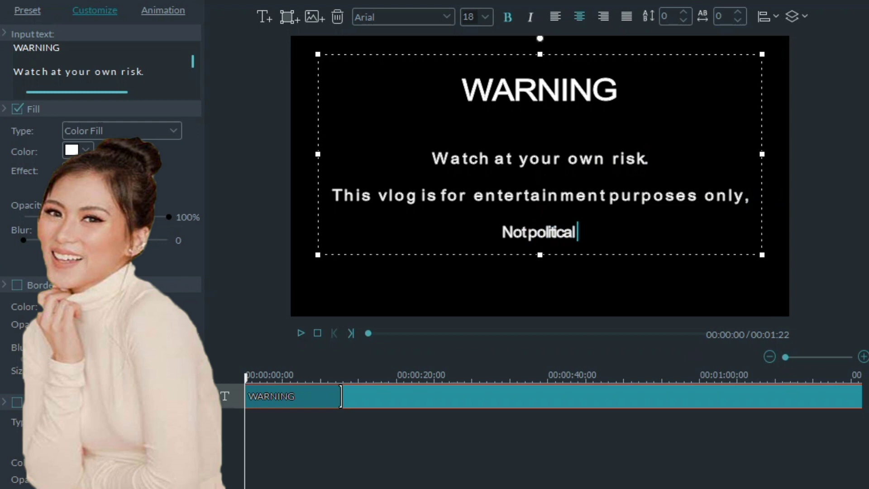
text( ,not re)
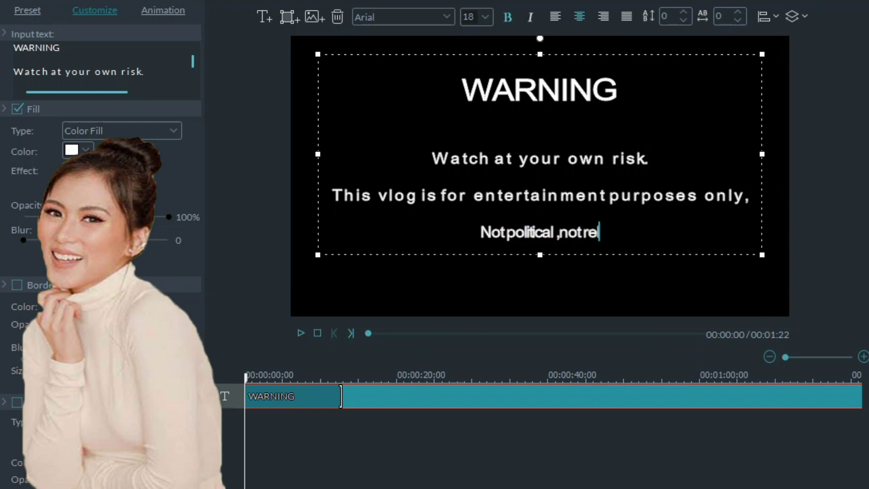
text(ligious , not thing.)
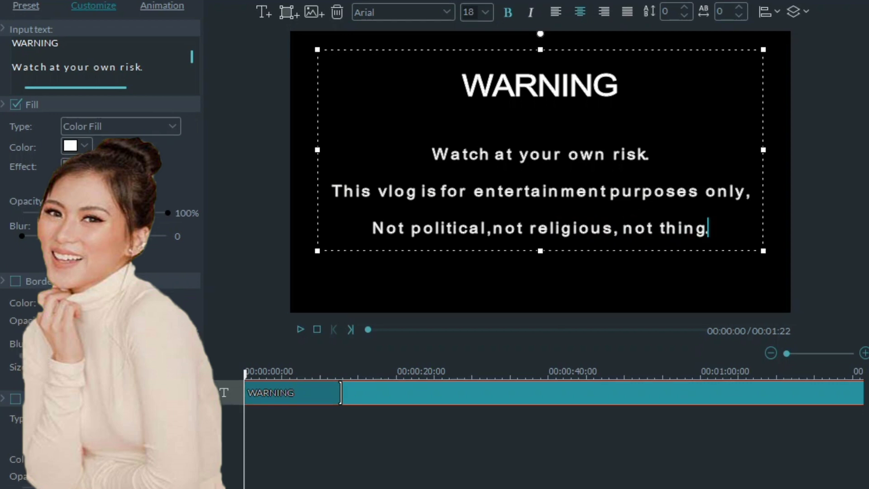
- Leave a blank line and add "Kung sensitive ka," at the end of the title text
key(Return)
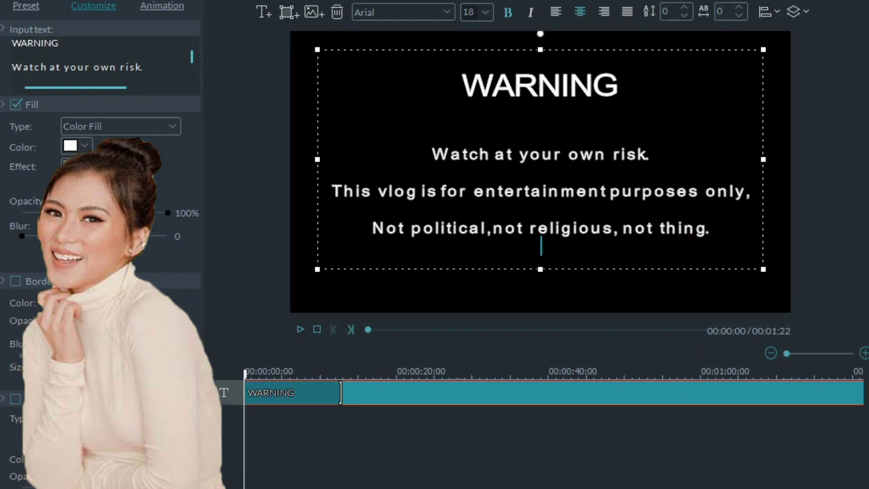
key(Return)
text(KUN)
key(BackSpace)
key(BackSpace)
text(ung)
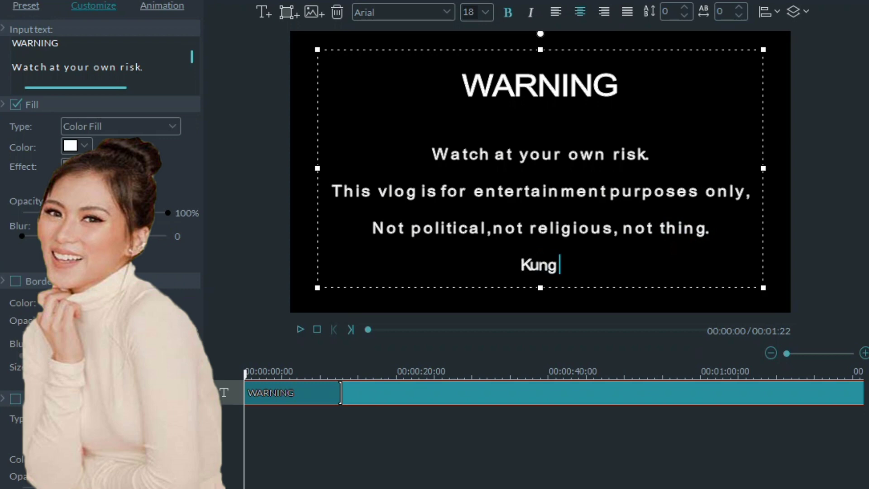
text( sent)
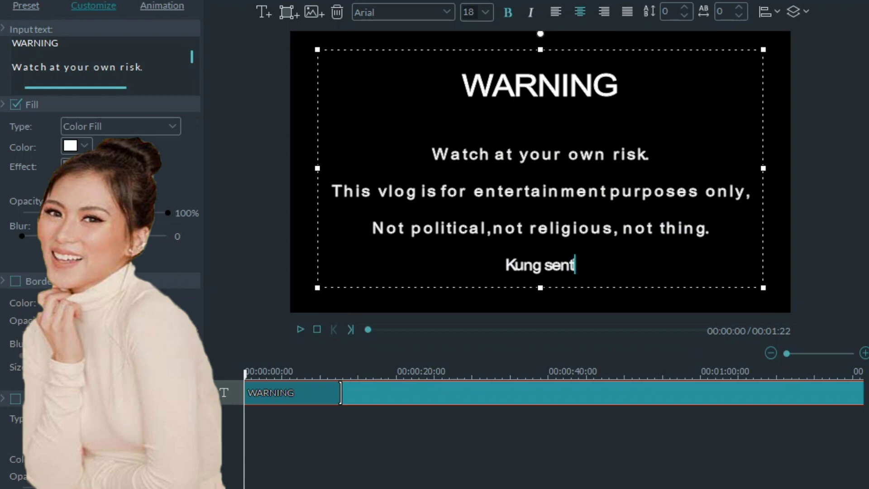
key(BackSpace)
text(sitive ka)
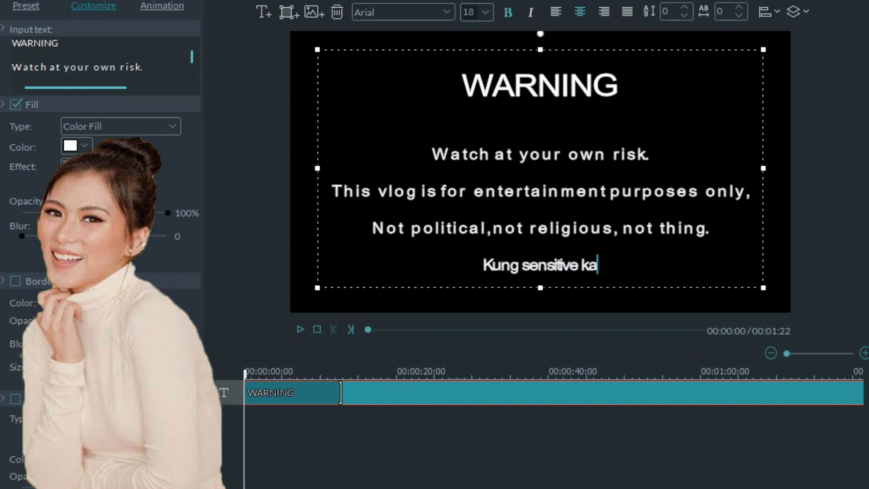
text(,)
key(Return)
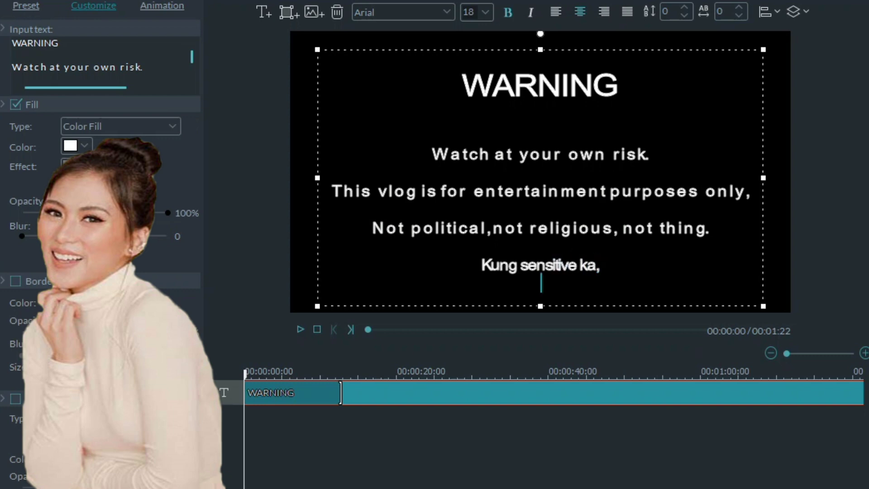
- Add a closing line reading "mag next video ka nalang muna" directly below "Kung sensitive ka,"
text(mag)
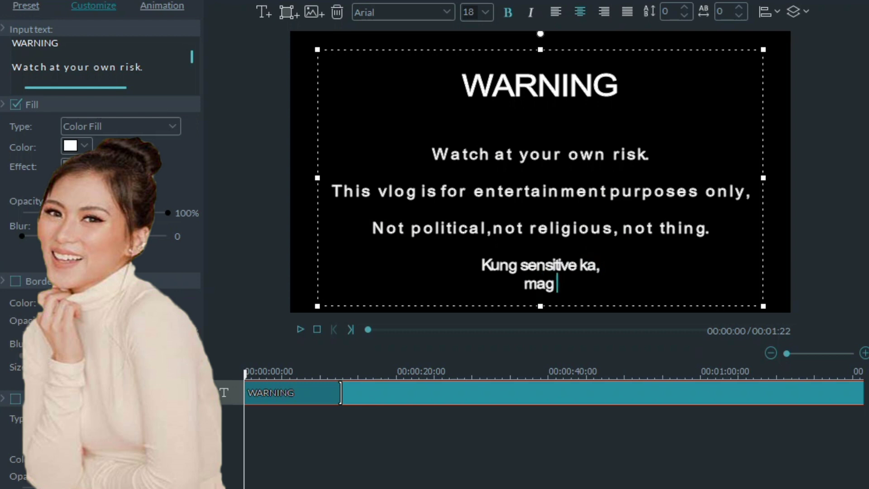
text( next)
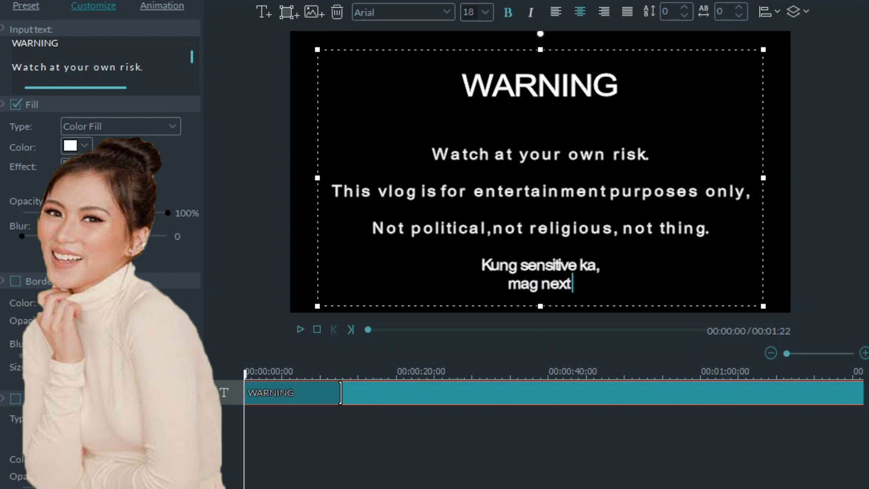
text( video )
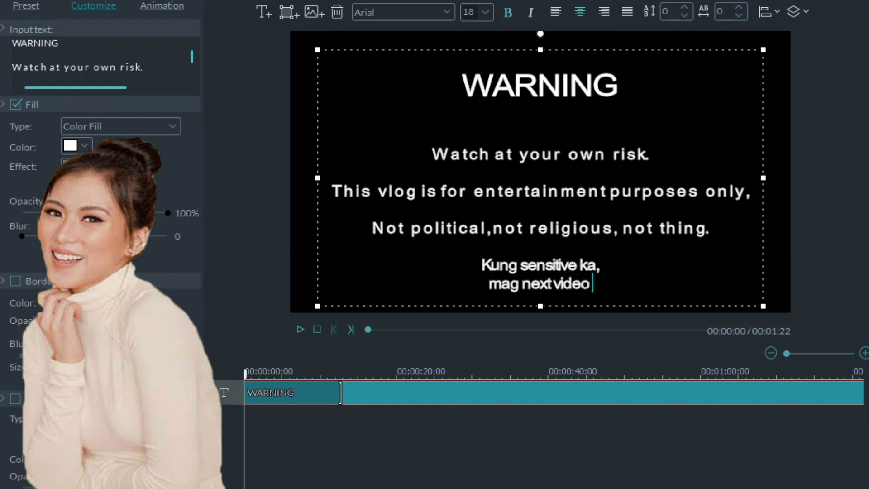
text(ka ma)
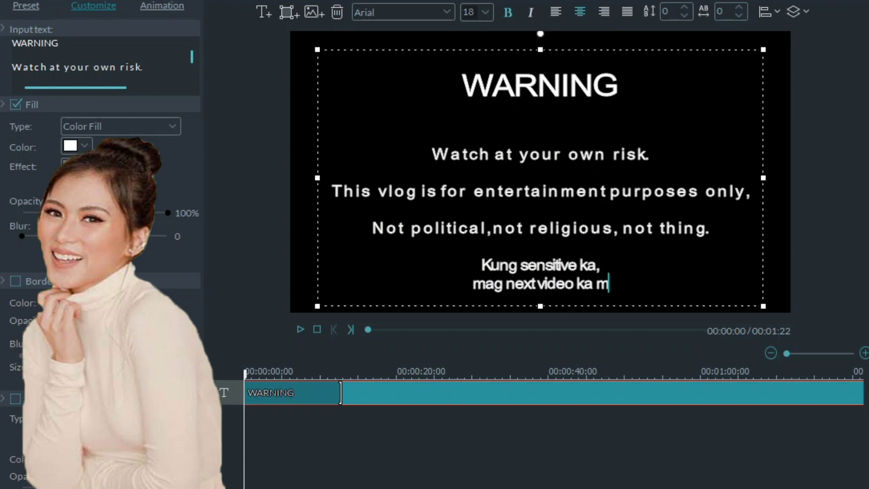
key(BackSpace)
key(BackSpace)
text(nalan)
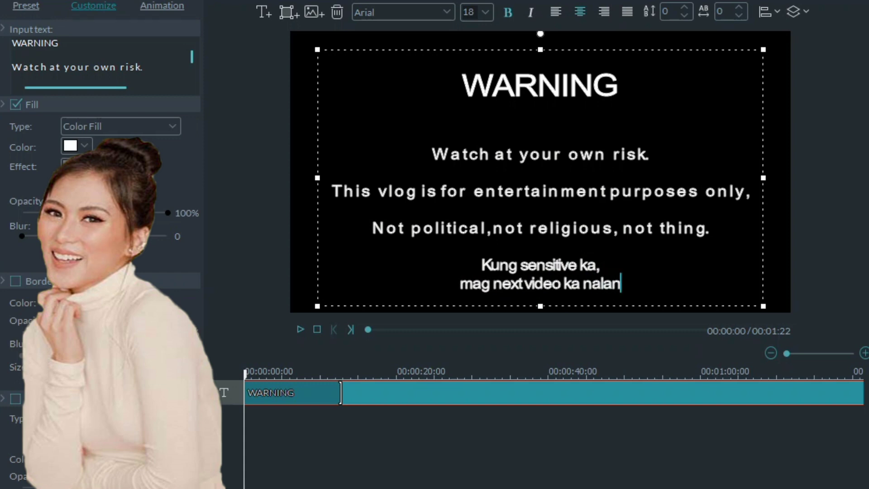
text(g muna)
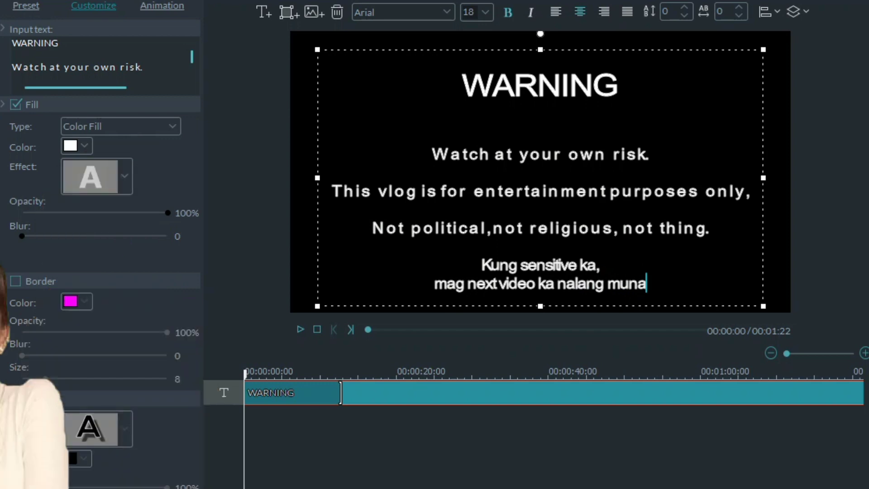
- Set the font size of the last two lines, from "Kung sensitive ka," to "muna", to 24
drag(647, 284, 482, 266)
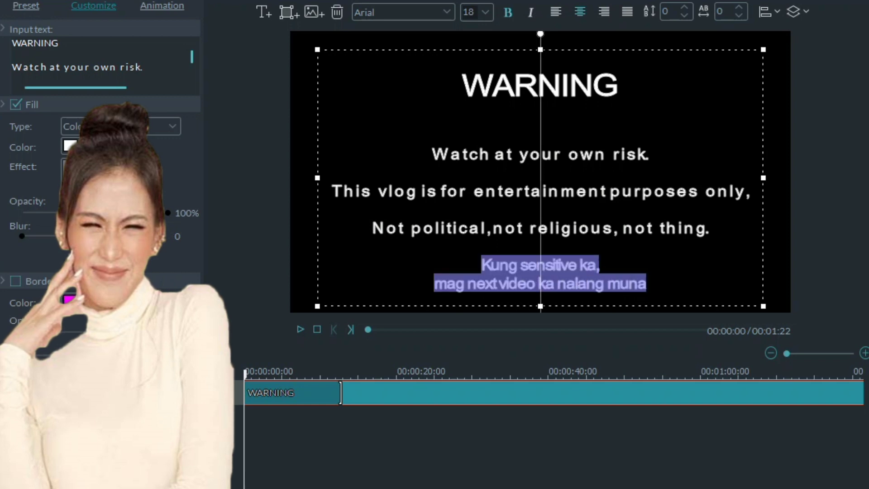
click(485, 13)
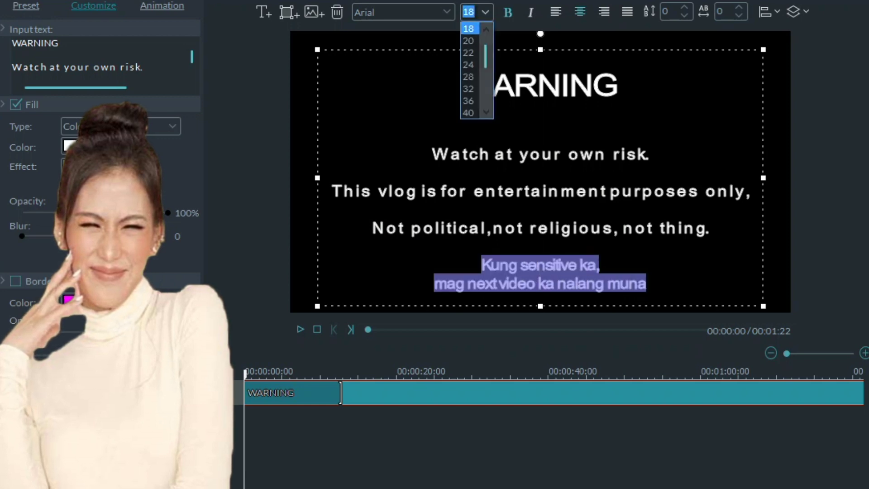
key(Down)
key(Down)
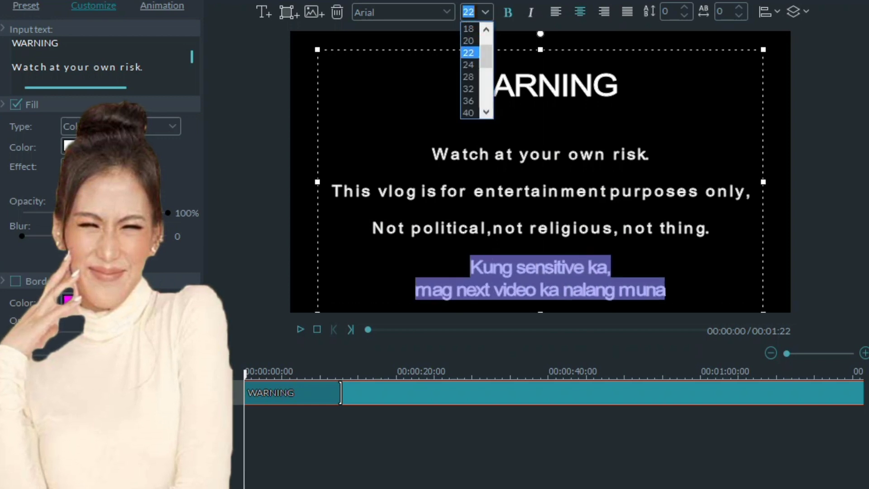
key(Down)
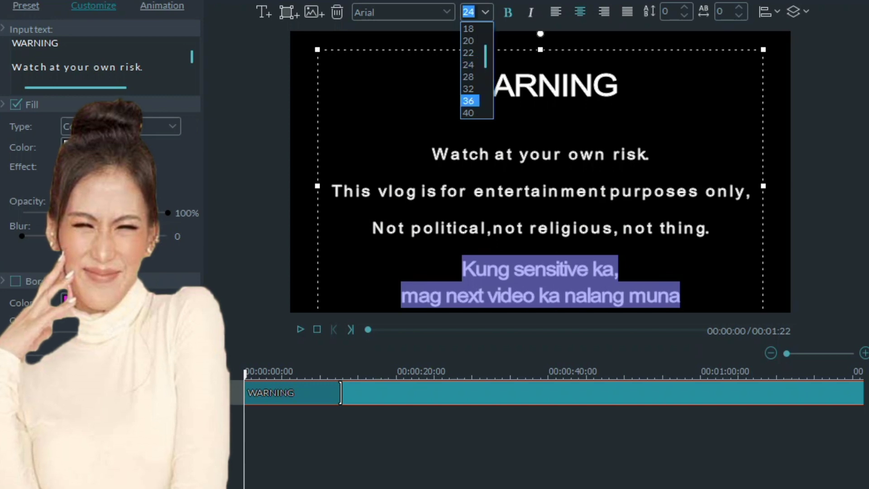
- Insert spaces between the letters of the "Kung sensitive ka," line and widen the gaps between its words
click(476, 269)
click(476, 269)
drag(479, 269, 489, 269)
click(489, 269)
click(502, 269)
click(521, 269)
text(s)
key(Delete)
text(e)
key(Delete)
text(n)
key(Delete)
text(s)
key(Delete)
text(i)
key(Delete)
text(t)
key(Delete)
text(i)
key(Delete)
text(v)
key(Delete)
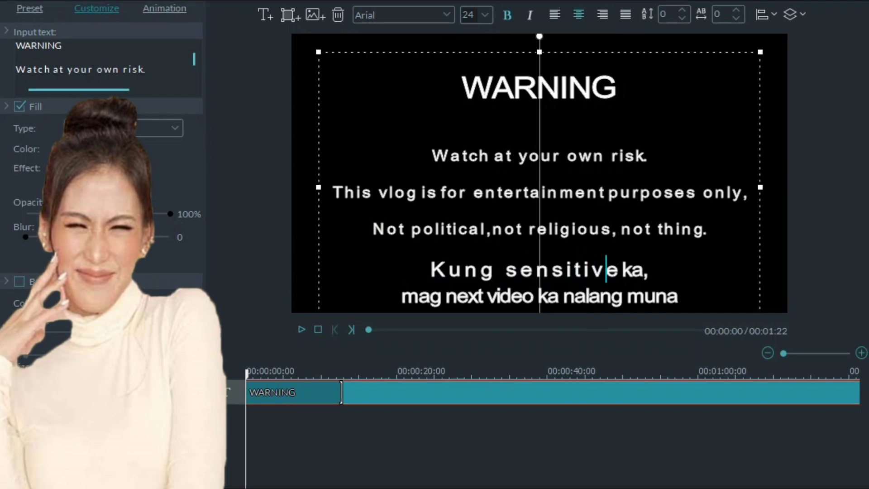
text(e)
key(Delete)
key(Delete)
text(k)
key(Delete)
text(a)
key(Delete)
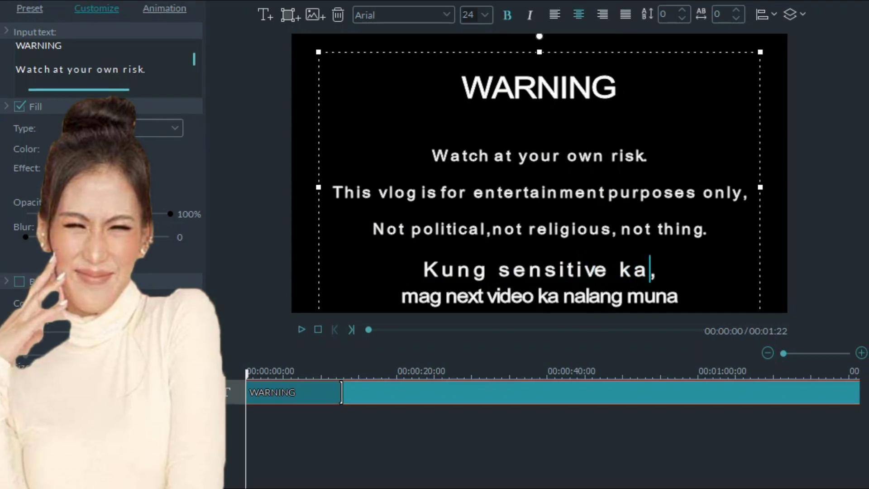
- Insert spaces between the letters of the "mag next video ka nalang muna" line
click(430, 296)
key(Left)
key(Right)
key(Right)
key(Right)
key(Right)
key(space)
key(Right)
key(space)
text(xt)
key(Delete)
key(Delete)
key(Delete)
text(vi)
key(Delete)
key(Delete)
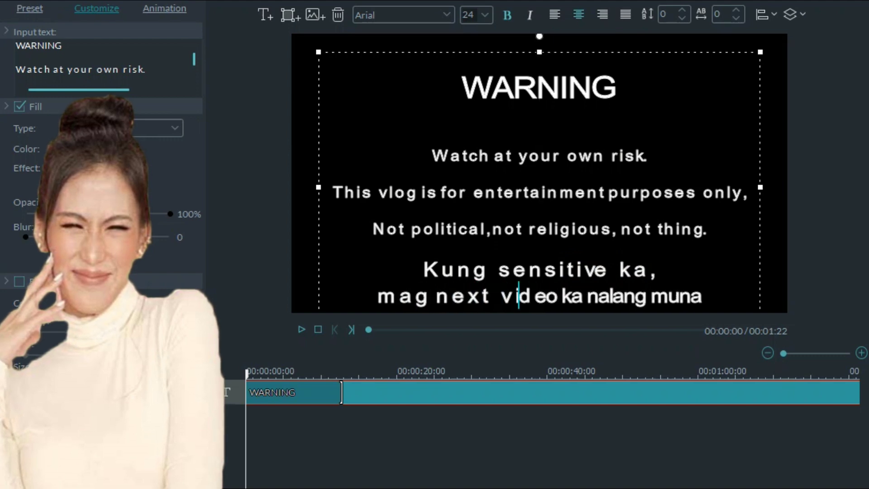
text(deo)
key(Delete)
key(Delete)
key(Delete)
key(Delete)
text(ka)
key(Delete)
key(Delete)
key(Delete)
text(n)
key(Delete)
text(a)
key(Delete)
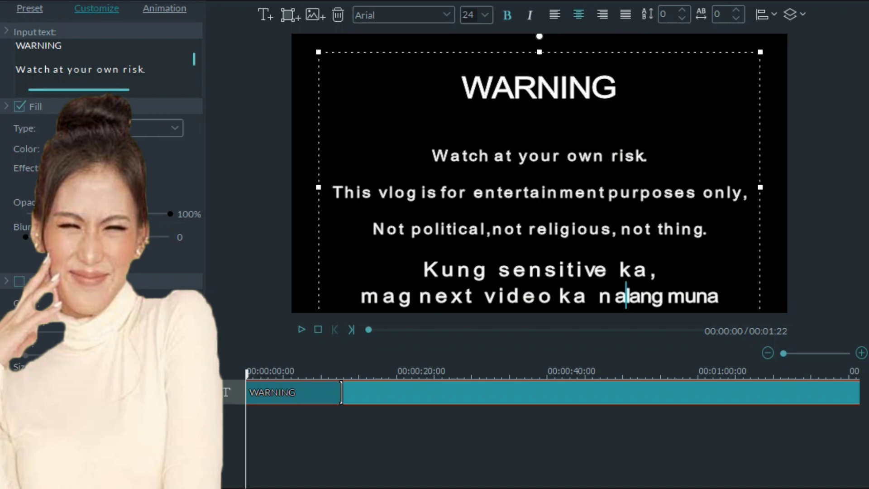
key(Right)
key(Right)
key(Right)
key(Right)
key(Right)
key(space)
key(Right)
text(u)
key(Delete)
text(n)
key(Delete)
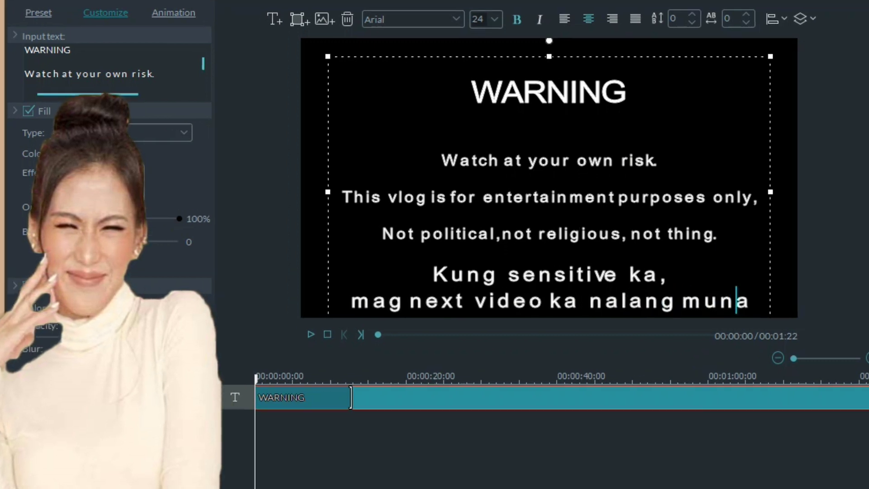
drag(770, 273, 770, 272)
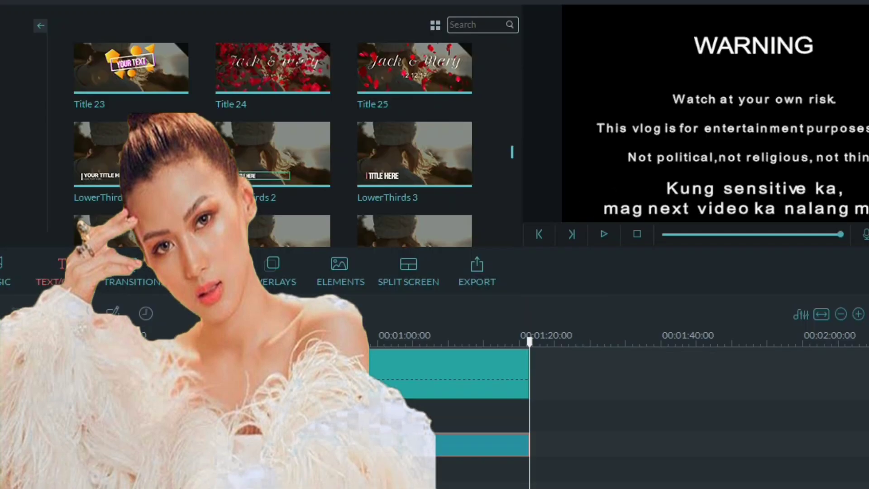
- Open the title clip at about the one-minute mark, shrink its text box slightly, reposition it within the frame and apply the changes
drag(530, 342, 395, 341)
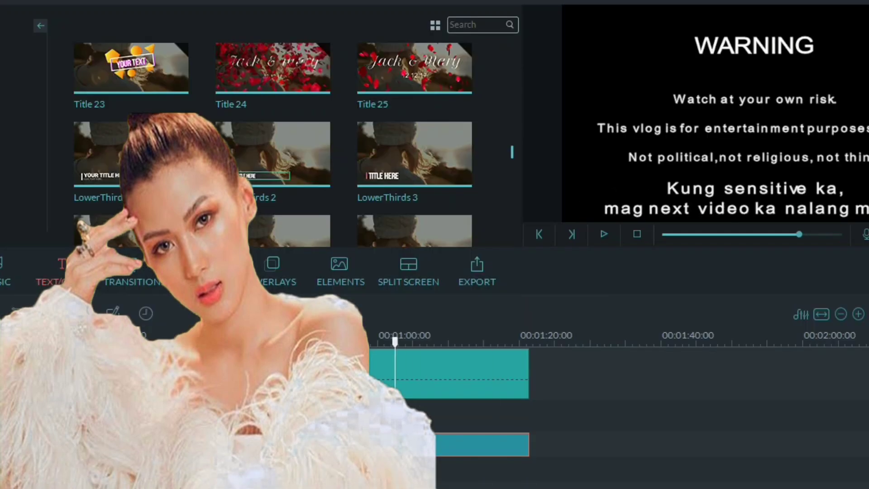
double_click(399, 444)
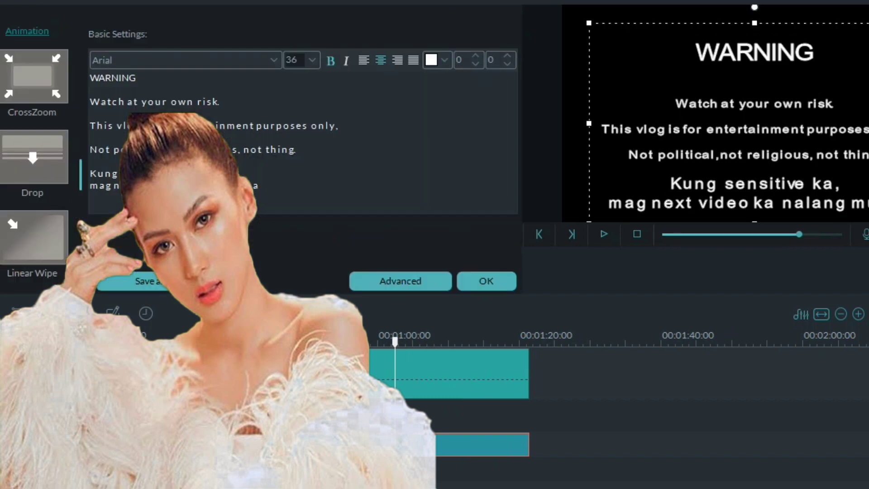
click(754, 129)
drag(754, 129, 755, 129)
drag(868, 23, 868, 28)
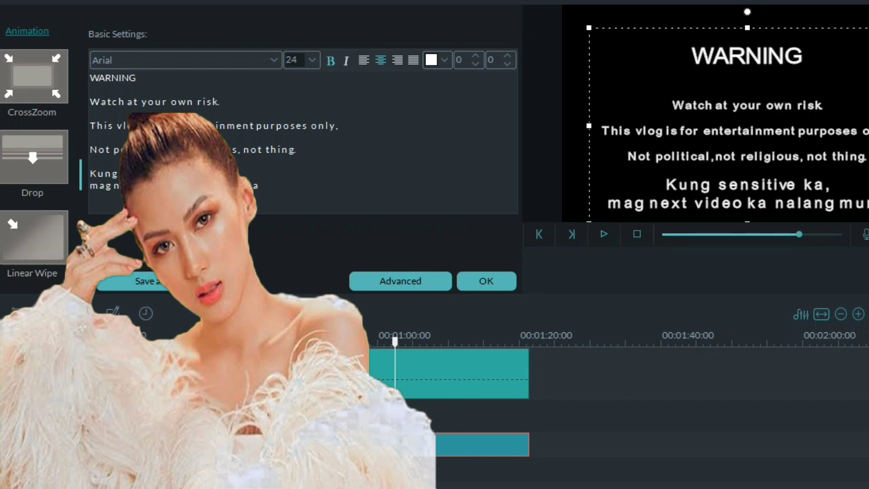
mouse_move(747, 126)
mouse_down()
mouse_move(771, 123)
mouse_move(749, 123)
mouse_move(760, 123)
mouse_up()
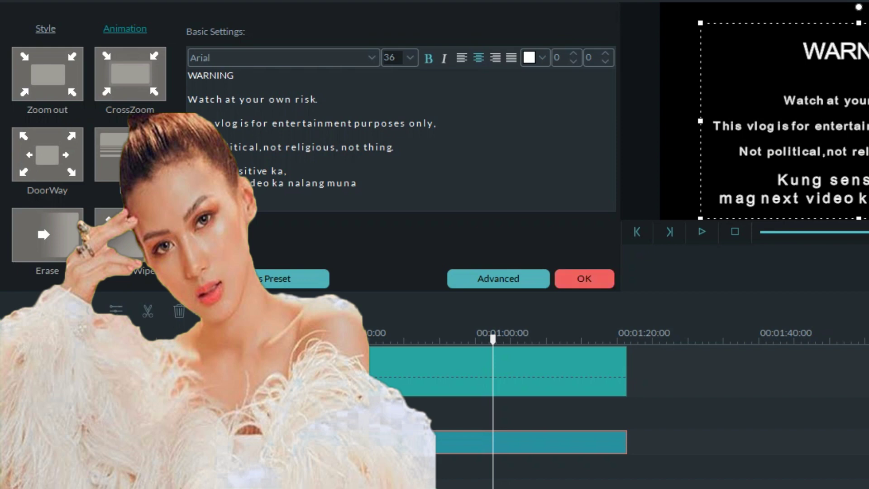
click(583, 279)
- Apply the Type Writer animation to the title clip
double_click(530, 442)
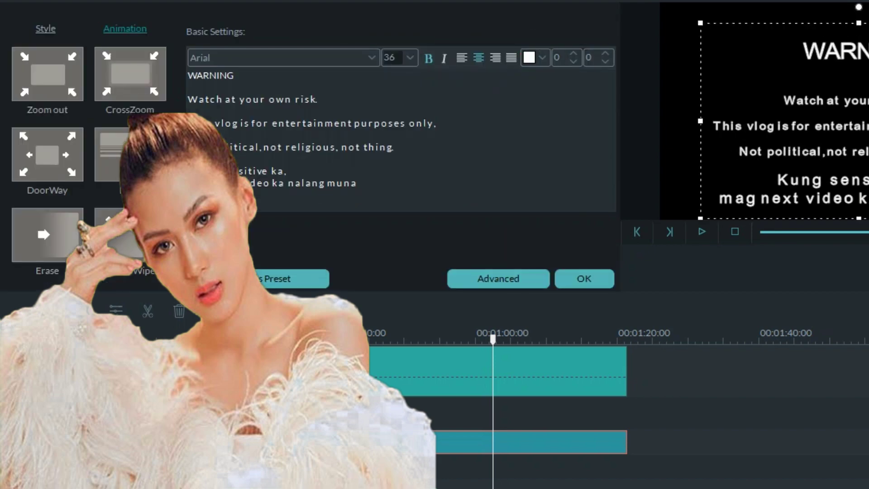
scroll(89, 158, down, 5)
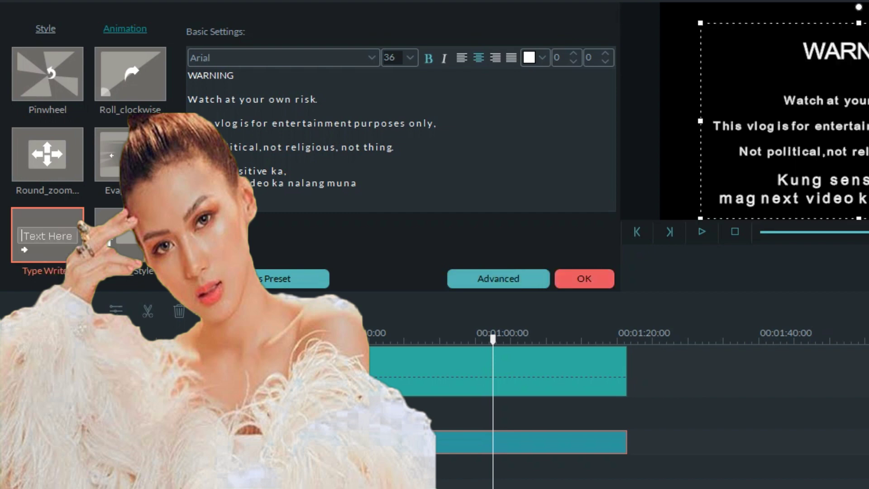
click(584, 278)
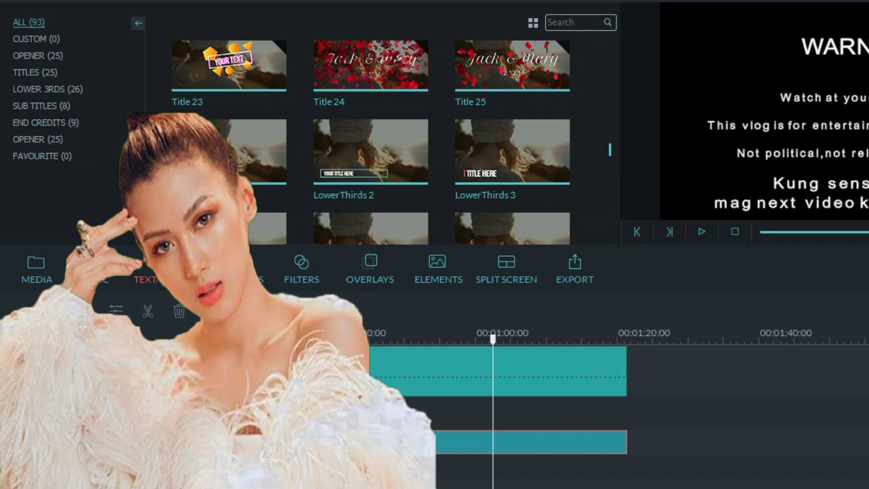
- Reopen and confirm the title clip's settings, and select the Black background clip on the timeline
click(512, 371)
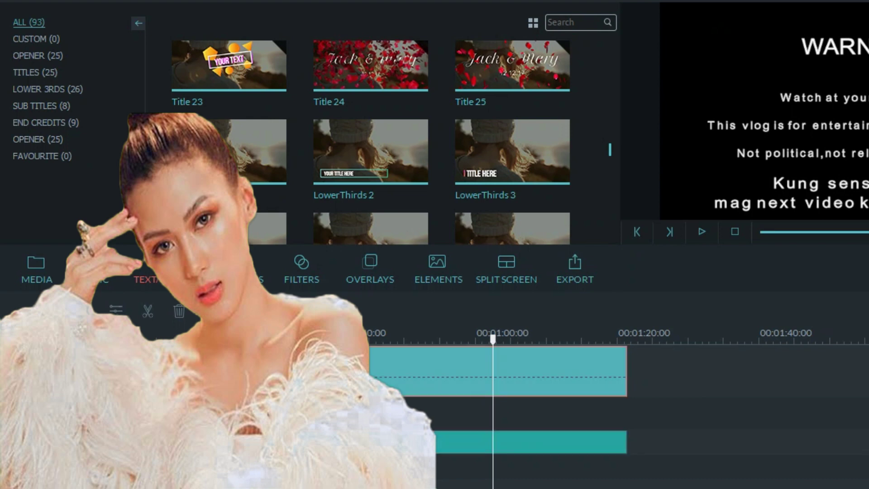
double_click(531, 442)
click(584, 278)
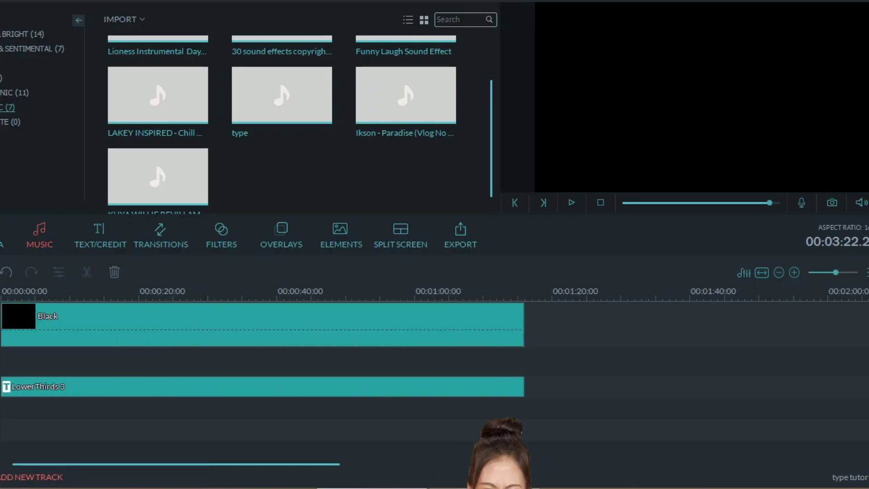
click(262, 325)
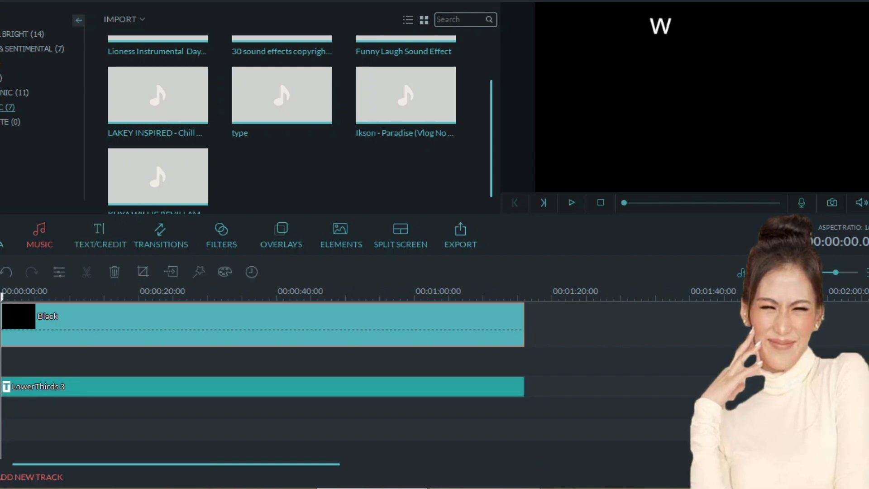
- Add the type sound effect to the audio track beneath the title, starting at 0:00, and raise its volume to the maximum
click(281, 95)
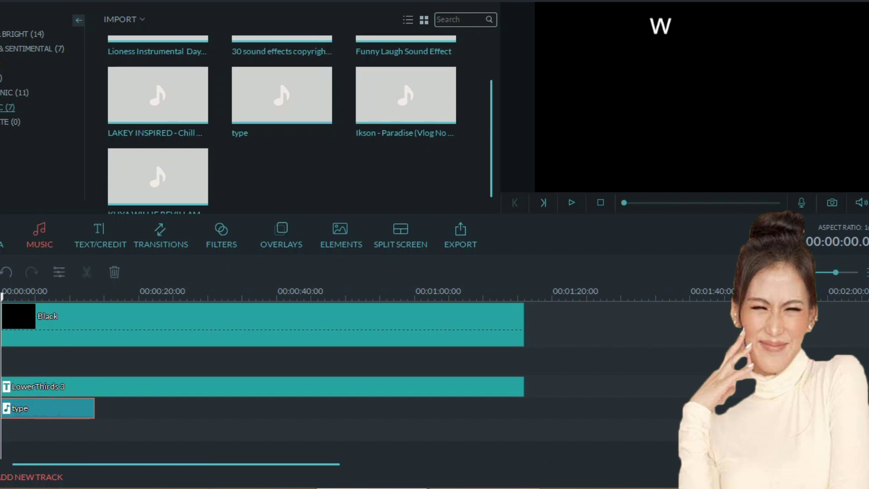
double_click(48, 408)
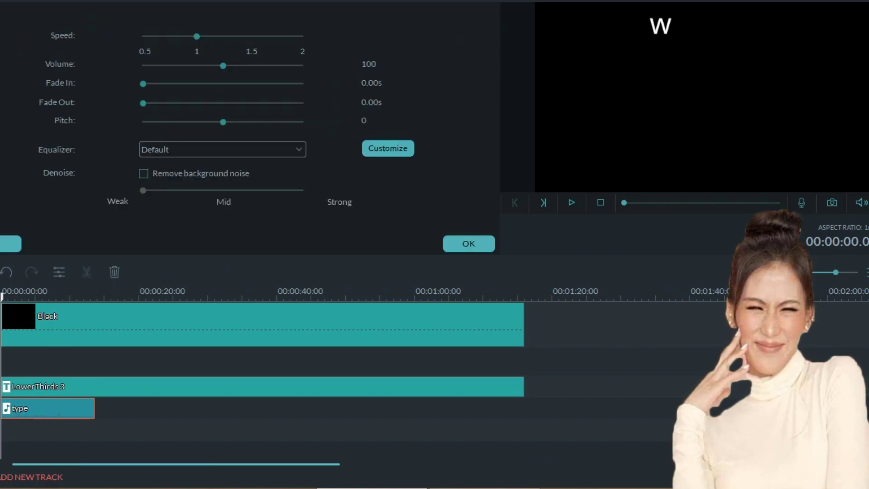
drag(223, 66, 303, 66)
click(469, 243)
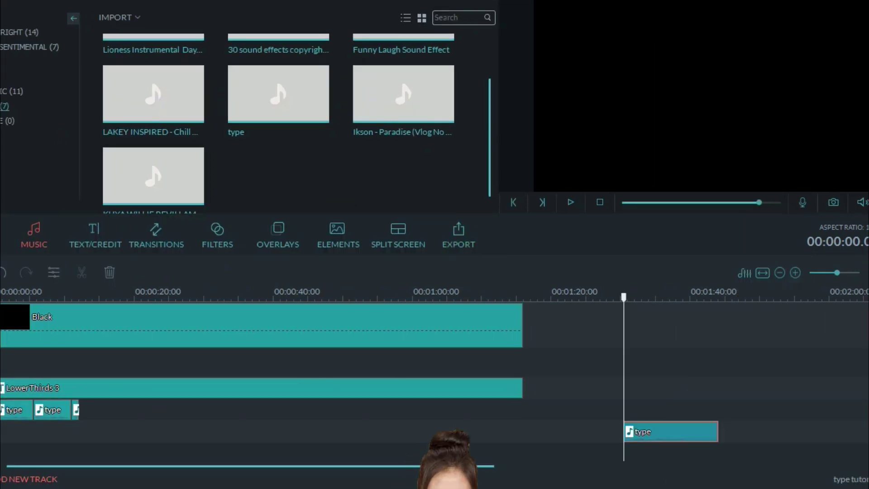
- Delete the extra type clip beyond the title's end and set the volume of the first two type clips under the title to 200
key(Delete)
click(523, 296)
double_click(17, 409)
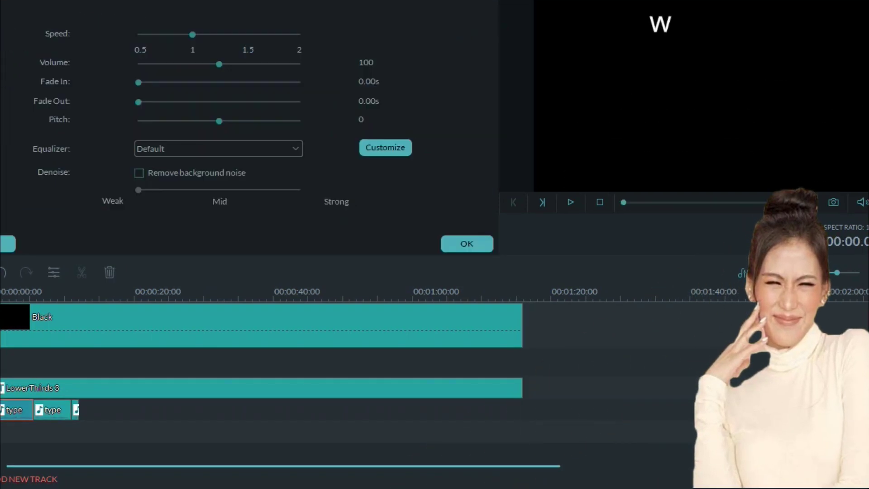
drag(219, 64, 299, 64)
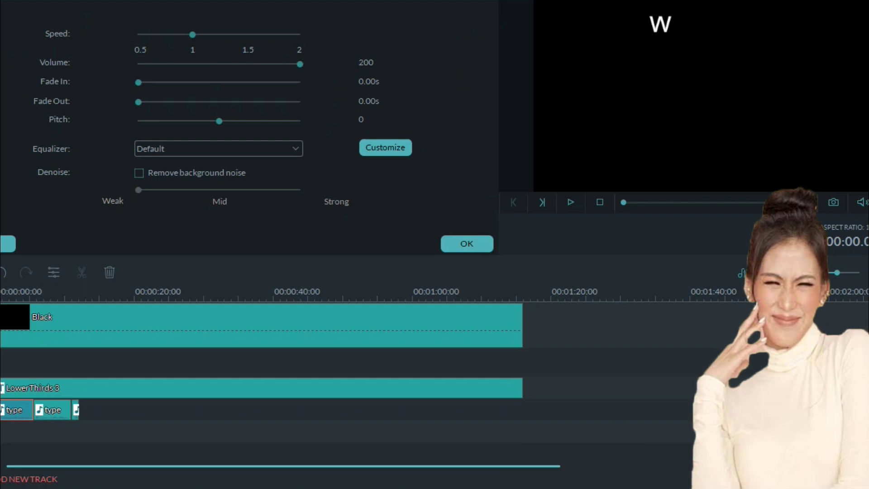
double_click(53, 409)
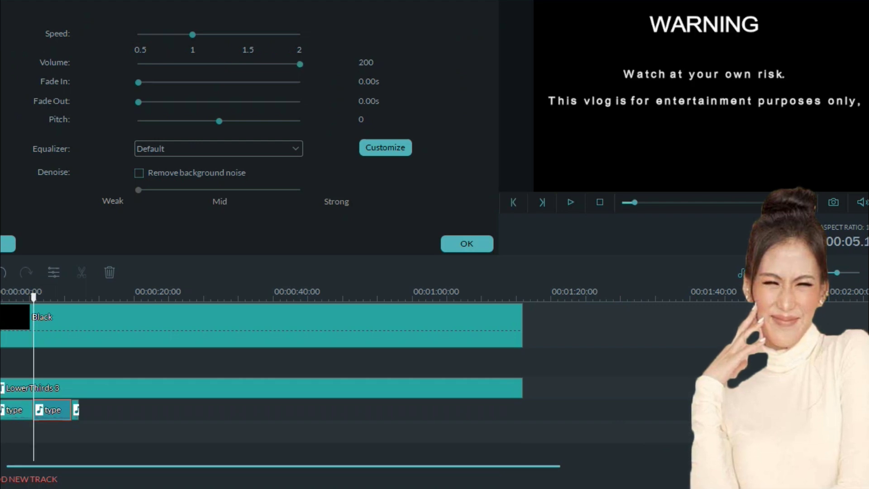
double_click(75, 410)
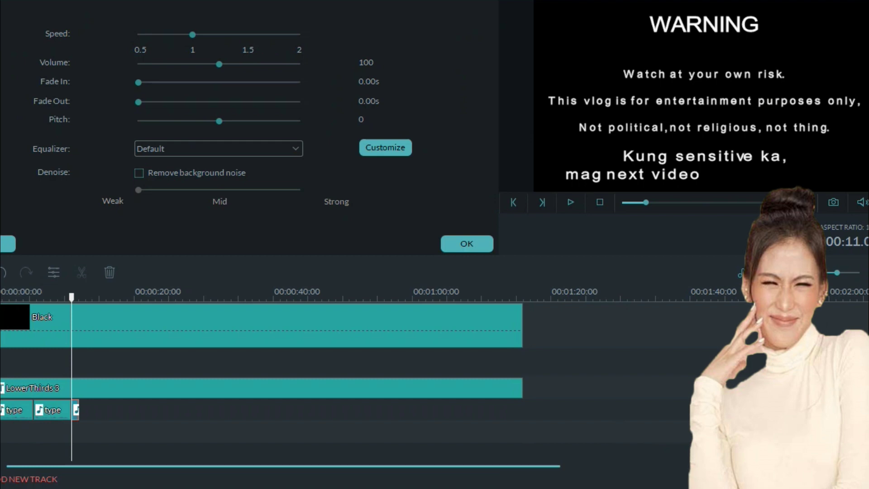
click(467, 244)
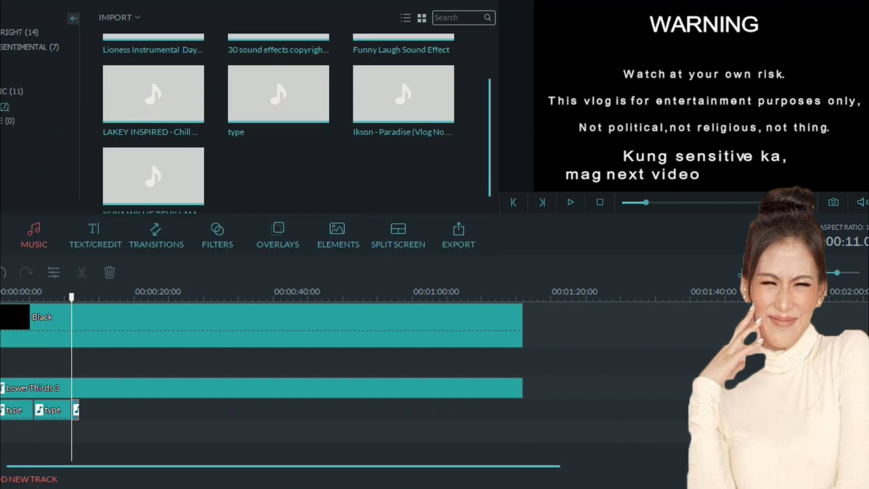
- Play the warning screen from the beginning to check the typing animation against the type sound effect
key(Home)
key(space)
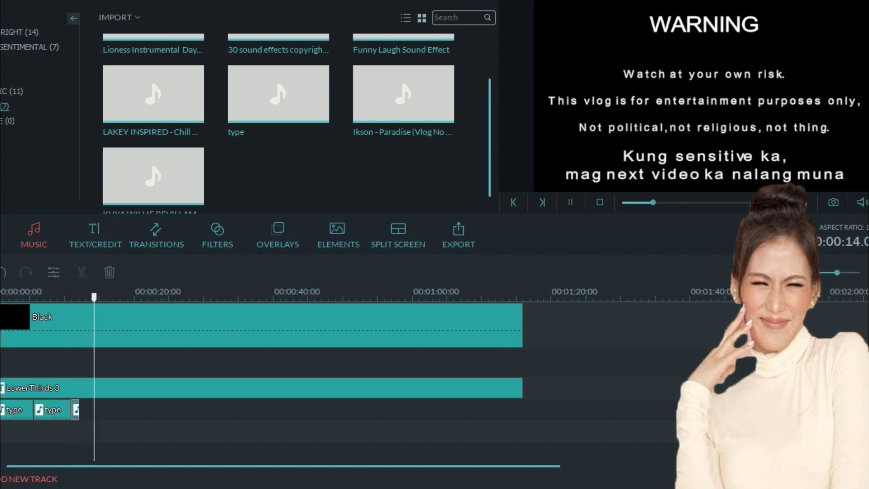
key(space)
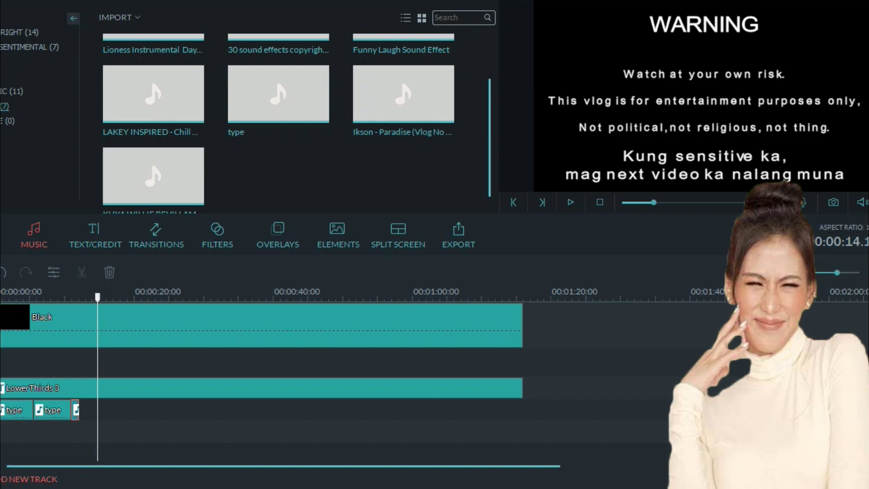
key(Home)
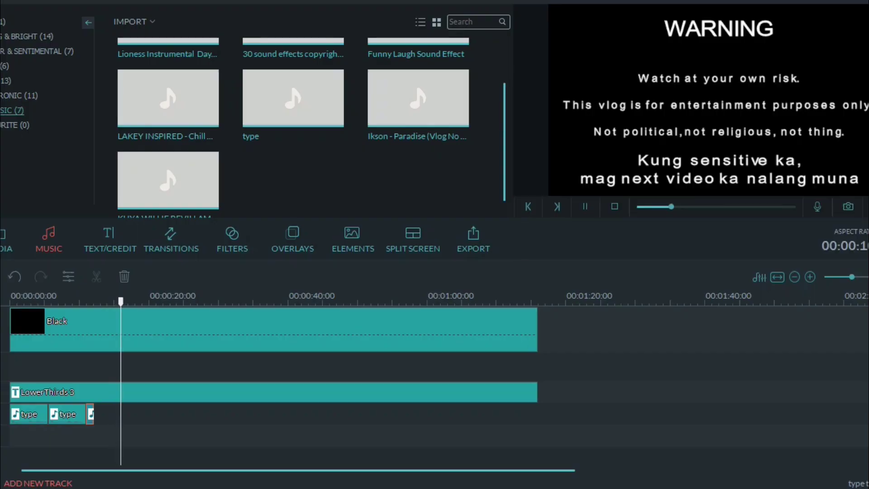
key(space)
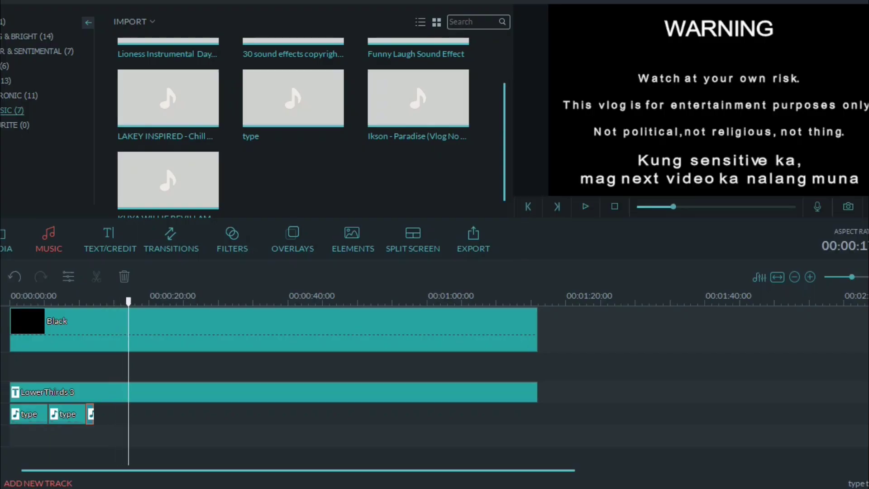